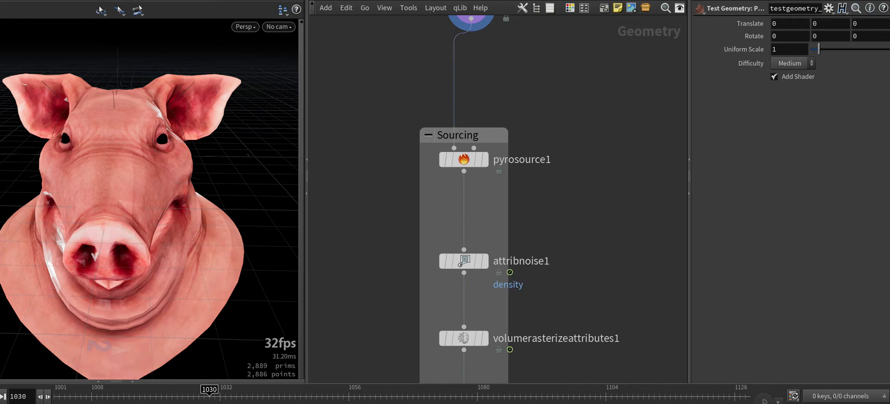
Step: Review the rendered smoke sequence in the Arnold render view from frame 170, then move it aside
left_click(587, 392)
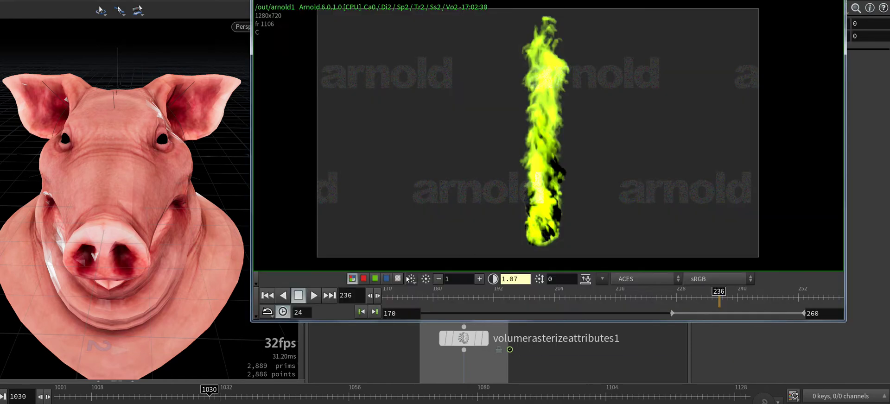
left_click_drag(387, 297, 773, 284)
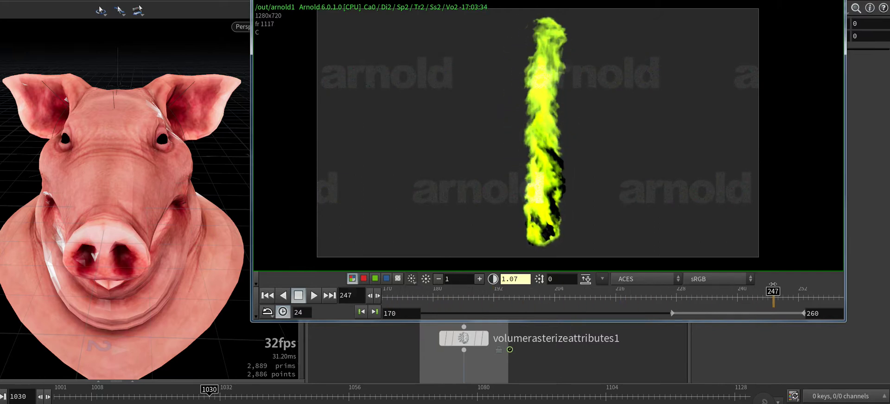
left_click(314, 295)
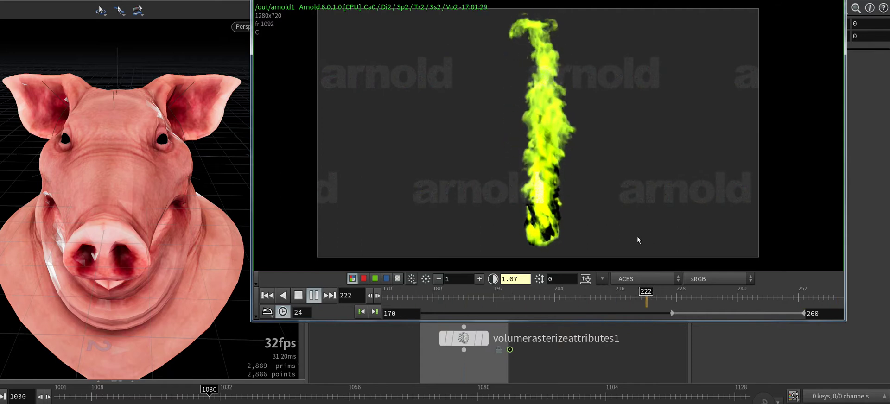
mouse_move(624, 297)
left_mouse_down()
mouse_move(655, 297)
mouse_move(610, 299)
left_mouse_up()
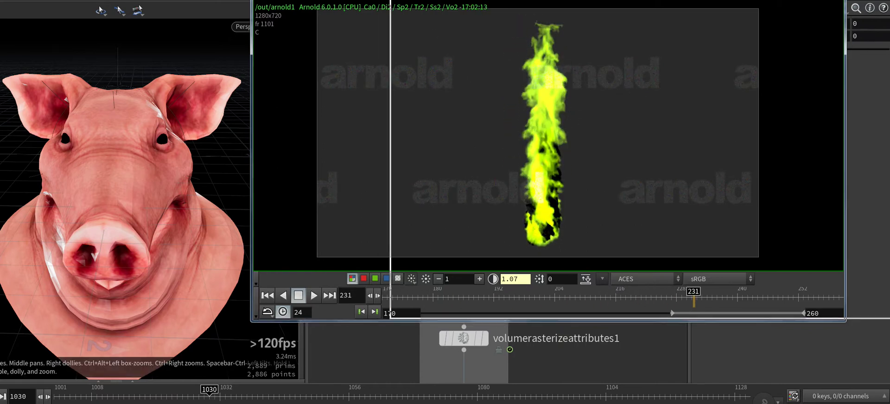
left_click_drag(547, 4, 882, 32)
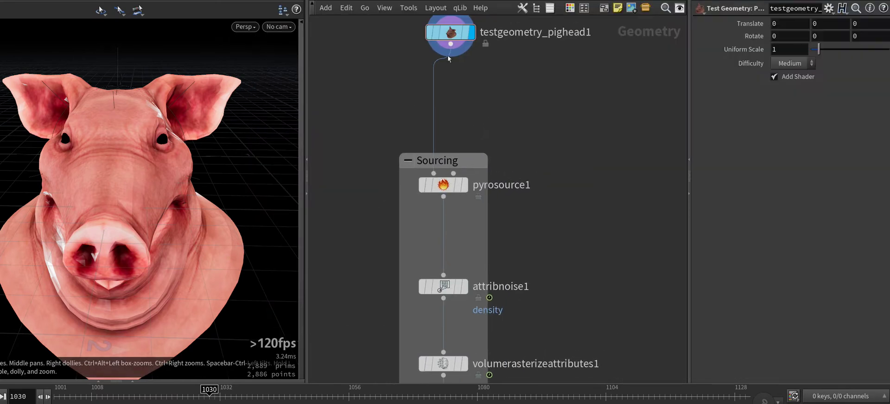
Step: Display pyrosource1, attribnoise1, then volumerasterizeattributes1's rasterized volume in turn
mouse_move(490, 111)
middle_mouse_down()
mouse_move(467, 135)
mouse_move(486, 43)
middle_mouse_up()
left_click(502, 51)
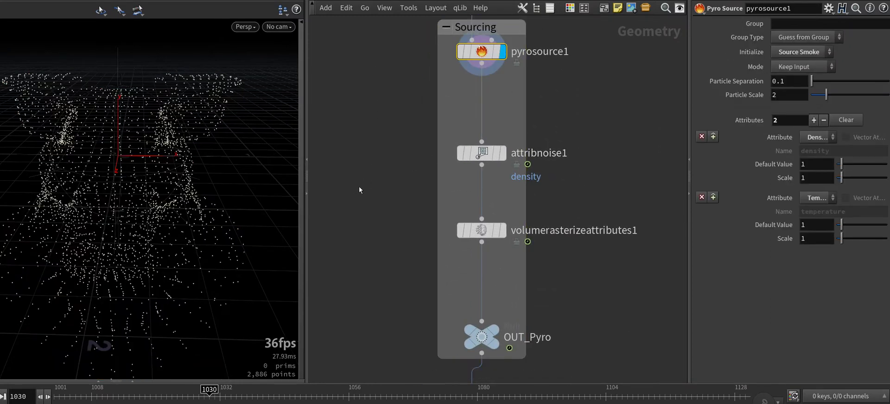
middle_click_drag(359, 187, 352, 172)
left_click(495, 139)
middle_click_drag(474, 217, 461, 166)
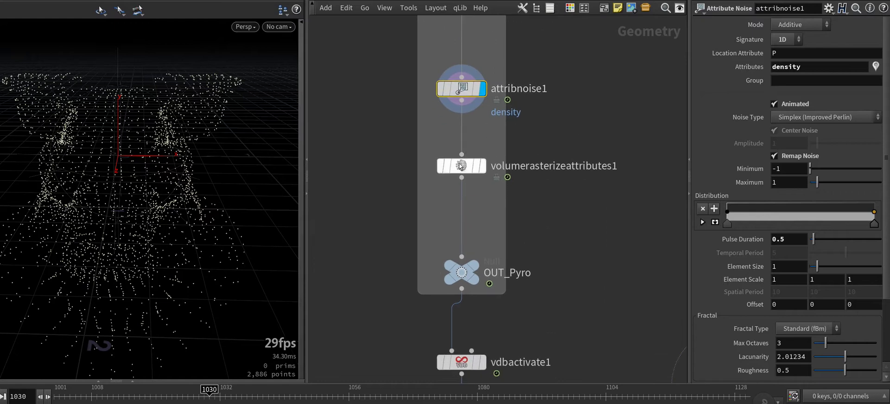
left_click(461, 166)
Step: Orbit and toggle wireframe to inspect the volume, then display OUT_Pyro and its settings
mouse_move(185, 169)
left_mouse_down()
mouse_move(140, 213)
mouse_move(140, 232)
mouse_move(235, 377)
left_mouse_up()
key("w")
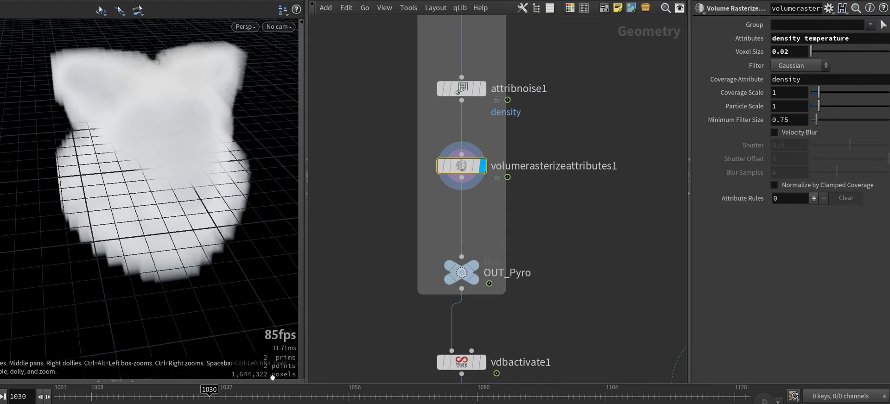
left_click(462, 273)
left_click(474, 272)
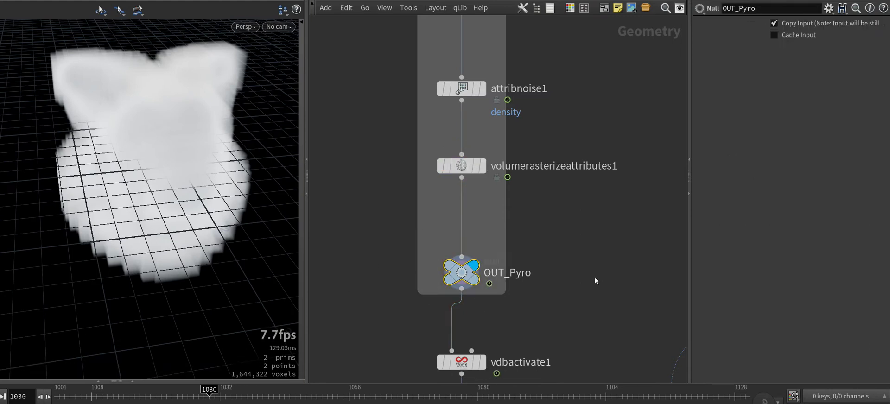
mouse_move(487, 361)
middle_mouse_down()
mouse_move(495, 304)
mouse_move(487, 197)
middle_mouse_up()
Step: Display vdbactivate1 and show its settings
left_click(464, 198)
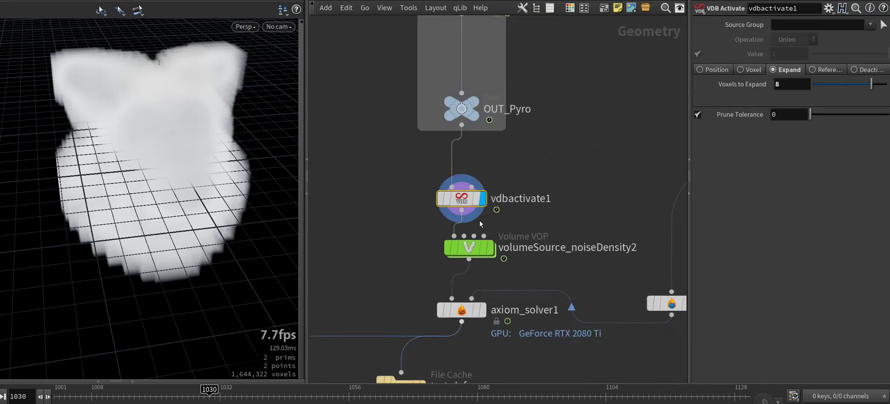
left_click(482, 198)
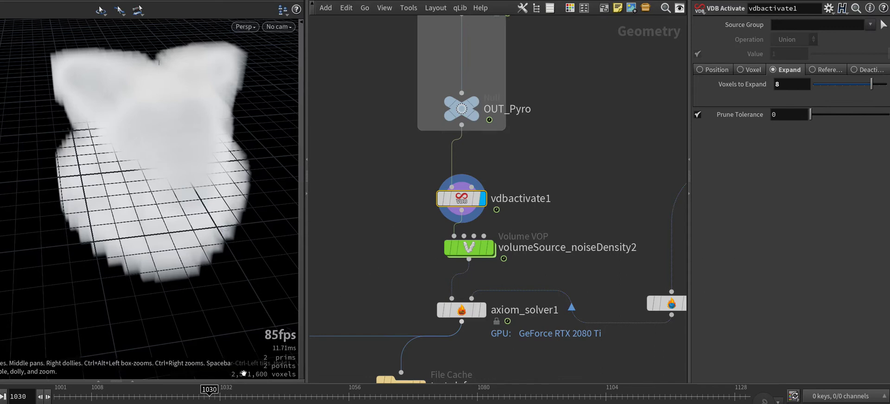
middle_click_drag(465, 255, 465, 206)
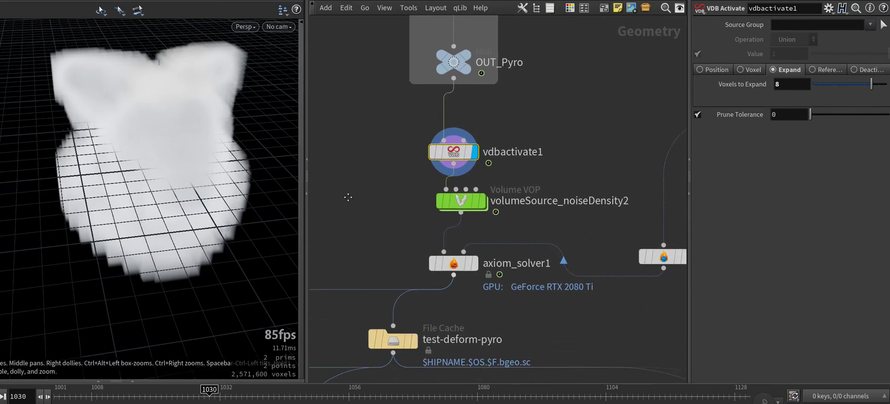
Step: Display volumeSource_noiseDensity2's noisy cloud from several angles, then dive into its VEX network
left_click(465, 204)
left_click_drag(153, 195, 278, 139)
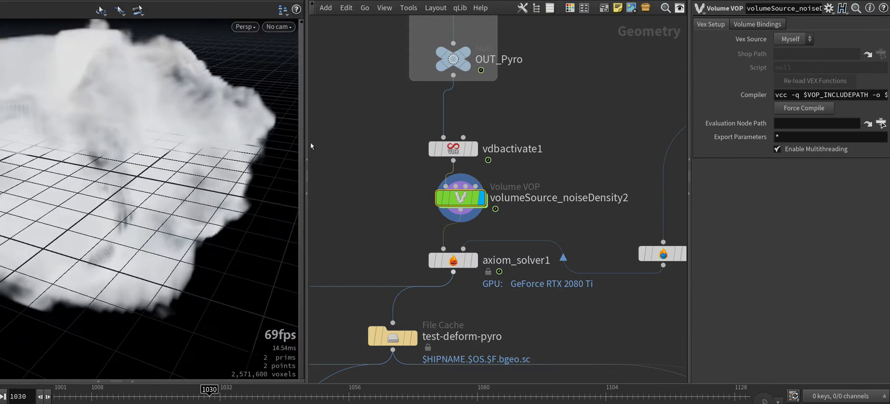
mouse_move(300, 105)
left_mouse_down()
mouse_move(115, 197)
mouse_move(138, 183)
mouse_move(153, 153)
left_mouse_up()
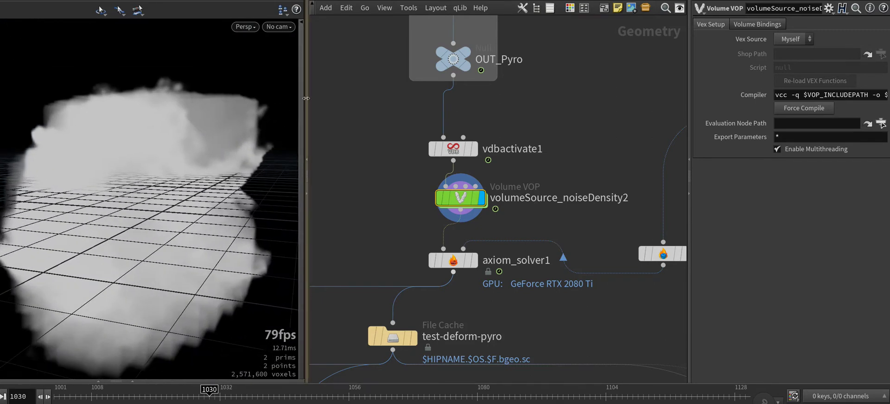
left_click_drag(307, 98, 365, 99)
left_click_drag(281, 131, 271, 111)
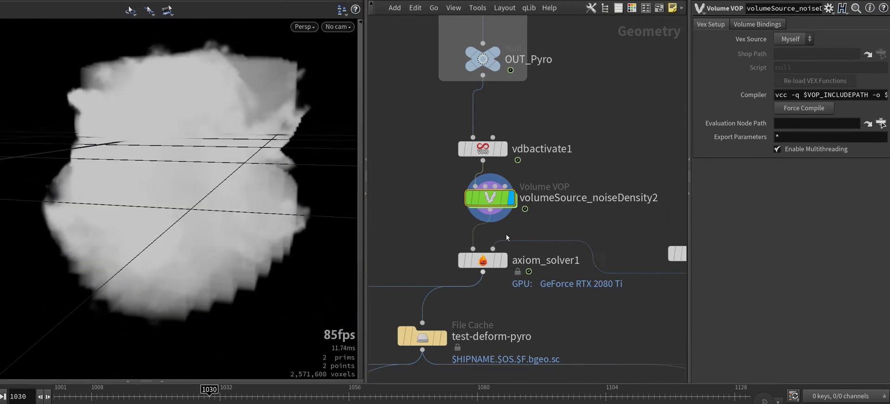
double_click(492, 198)
Step: Maximize the network editor and line up volumesamplevfile1 with volumesamplefile1
key("ctrl+b")
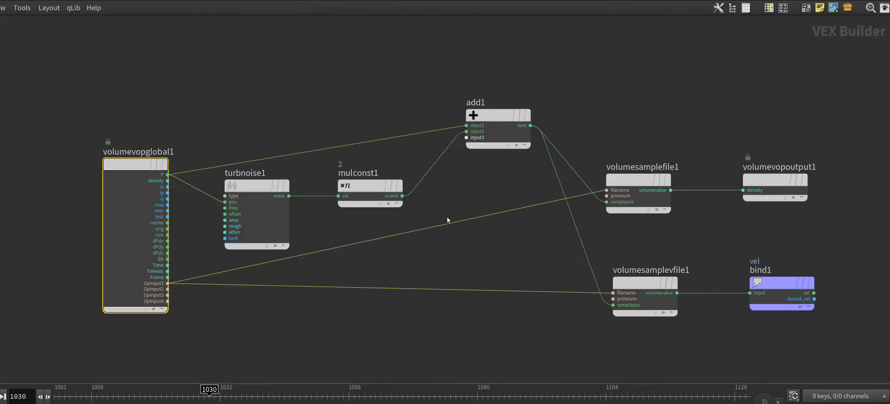
left_click(419, 320)
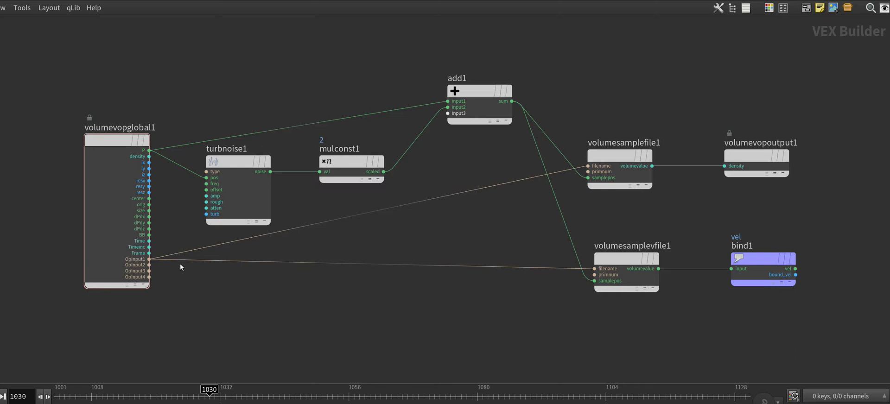
left_click_drag(623, 261, 626, 255)
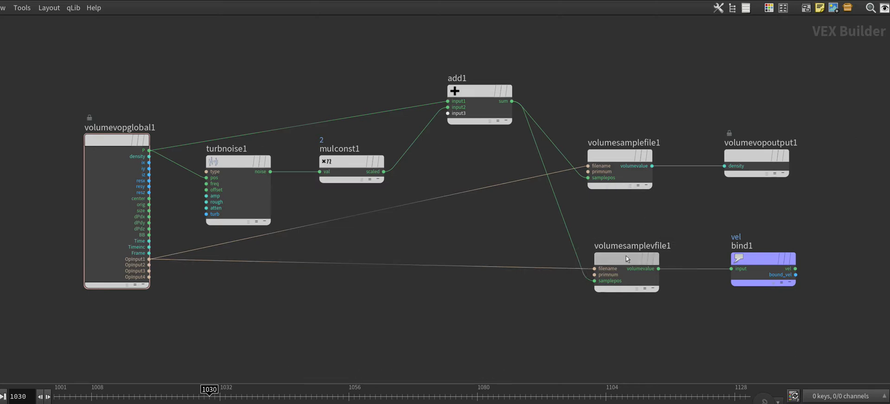
left_click_drag(622, 156, 631, 156)
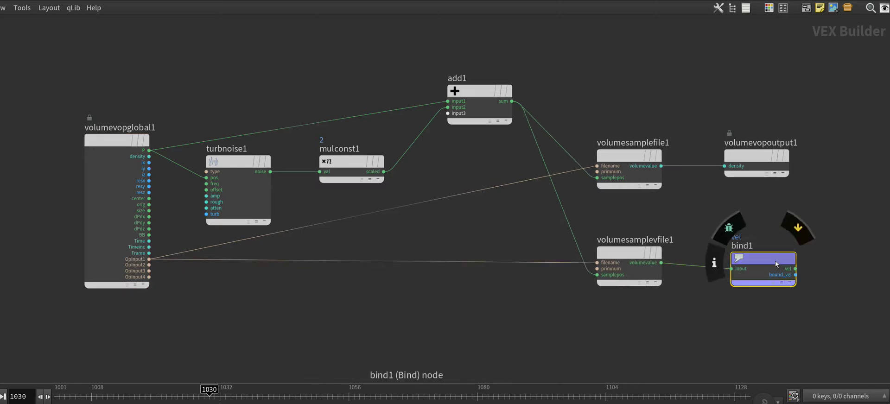
Step: Inspect turbnoise1, mulconst1, add1 and volumesamplefile1 parameters in a floating window
left_click(741, 171)
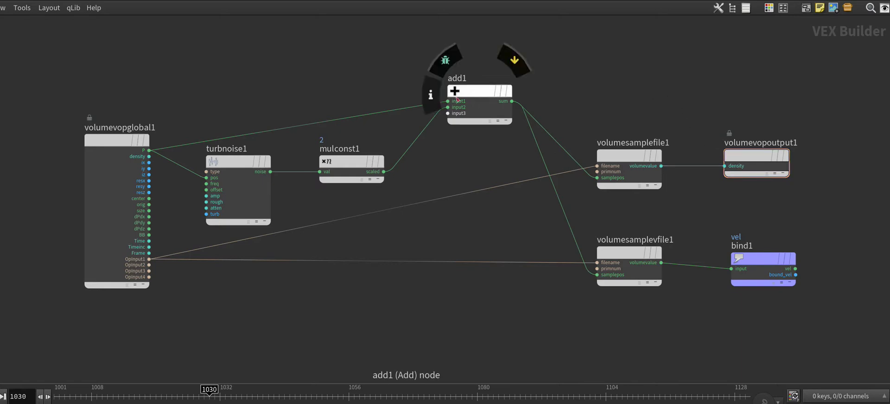
left_click(238, 162)
key("p")
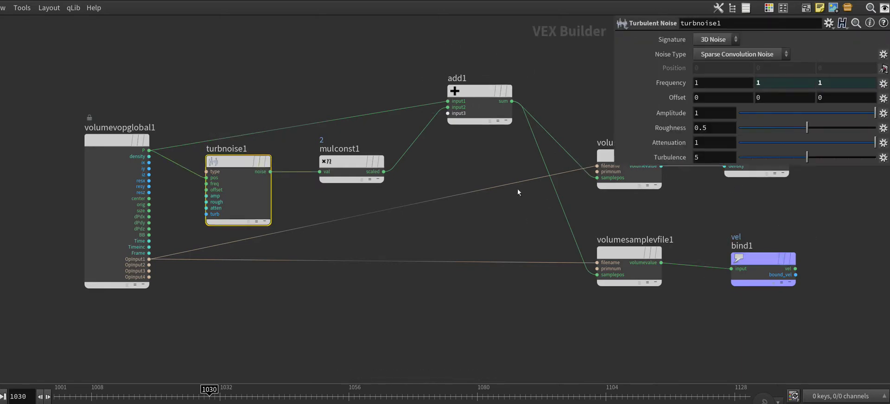
left_click(371, 162)
left_click(480, 91)
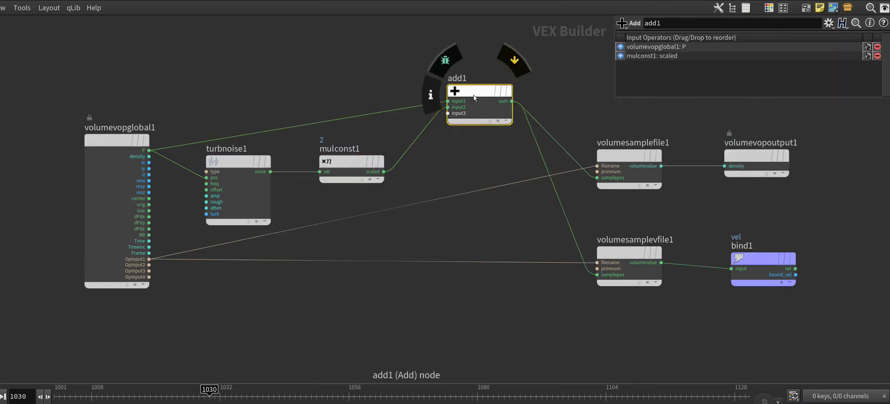
left_click(636, 156)
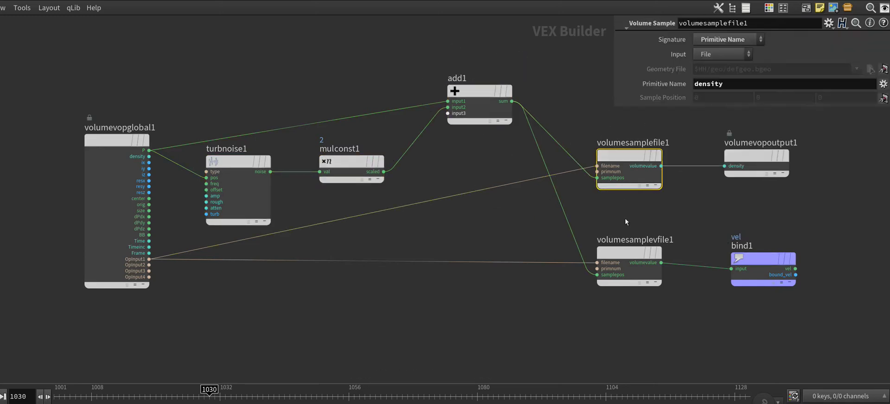
left_click(631, 254)
key("p")
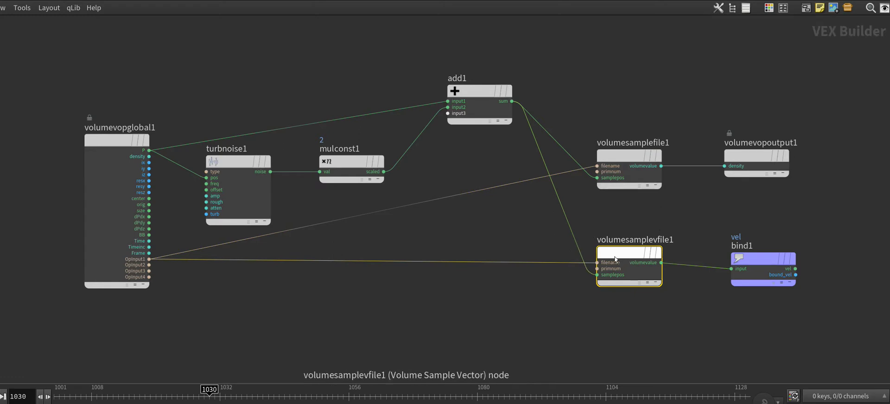
Step: Clear the selection, adjust the network view, and restore the split layout with Ctrl+B
left_click(458, 173)
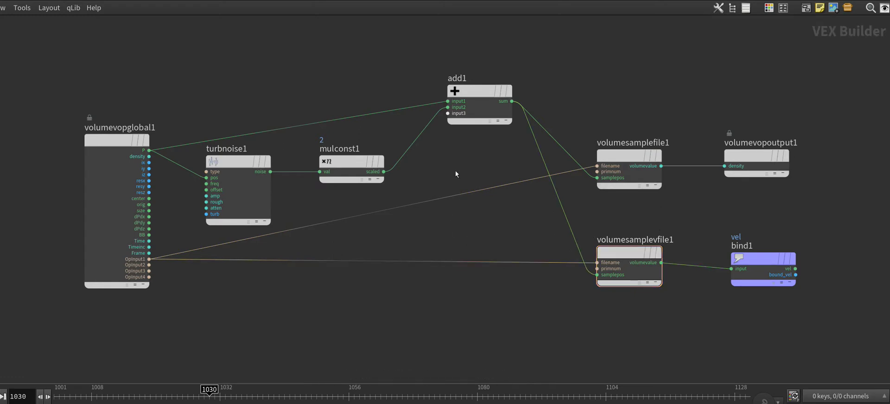
scroll(456, 172, "up", 3)
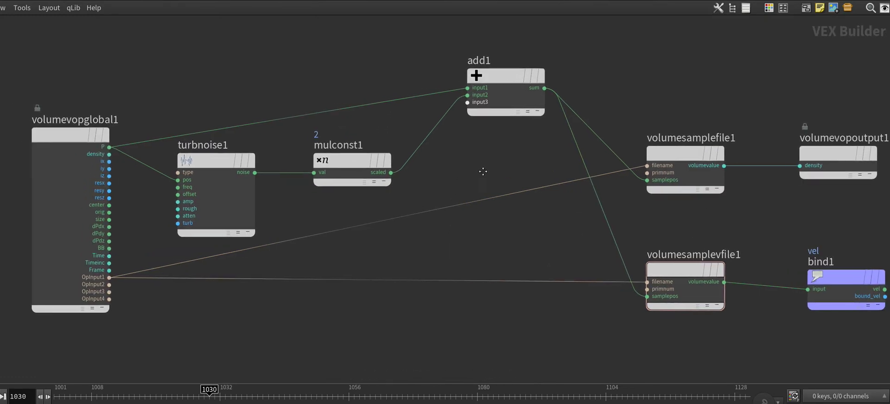
middle_click_drag(483, 172, 486, 175)
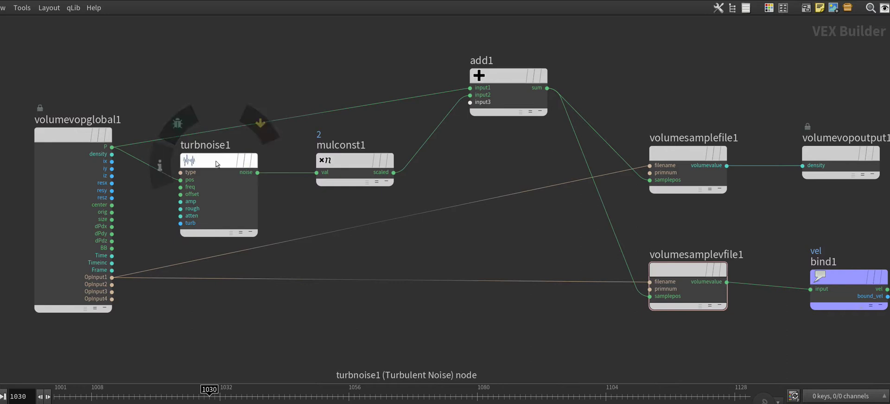
key("ctrl+b")
Step: Return to the Geometry level, display axiom_solver1's smoke plume, and select object_merge2
key("h")
key("u")
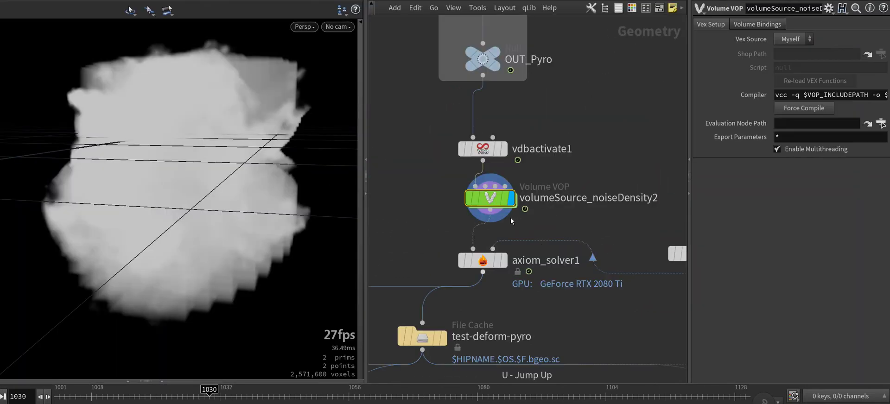
scroll(538, 144, "down", 3)
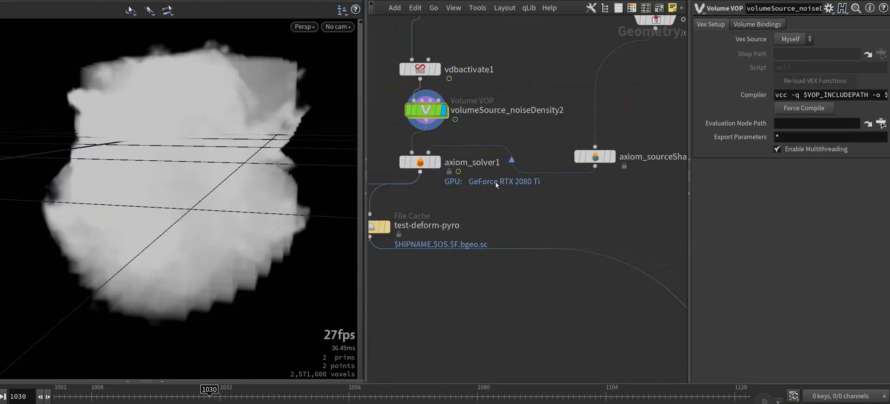
left_click(470, 179)
left_click(471, 176)
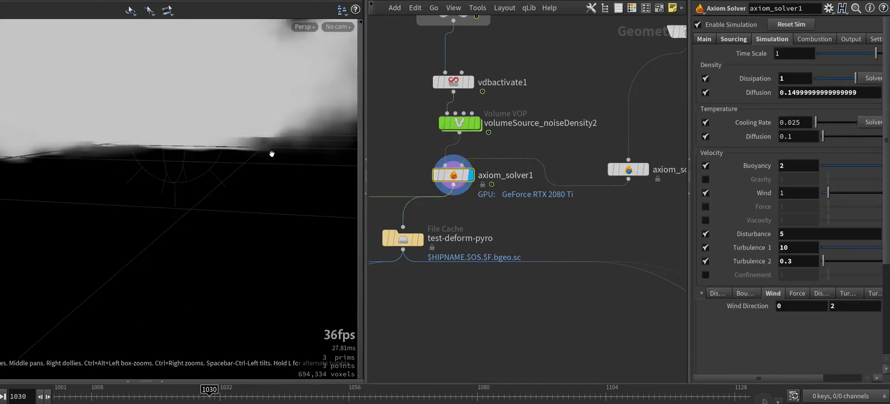
key("g")
mouse_move(185, 200)
right_mouse_down()
mouse_move(236, 160)
mouse_move(176, 190)
right_mouse_up()
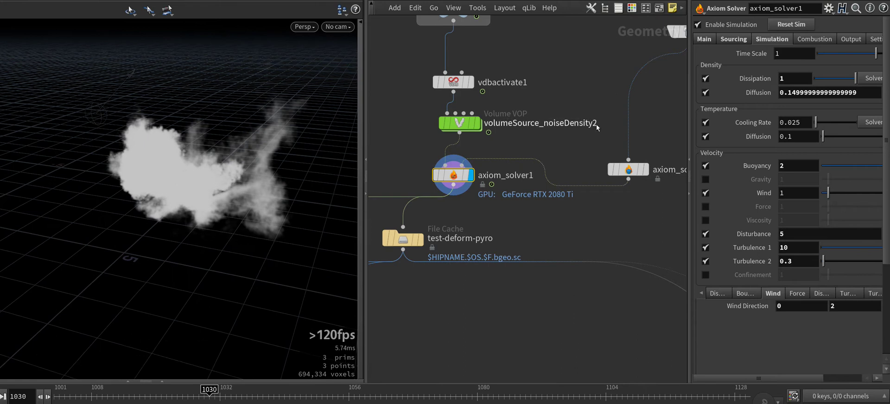
middle_click_drag(596, 125, 517, 214)
left_click(583, 121)
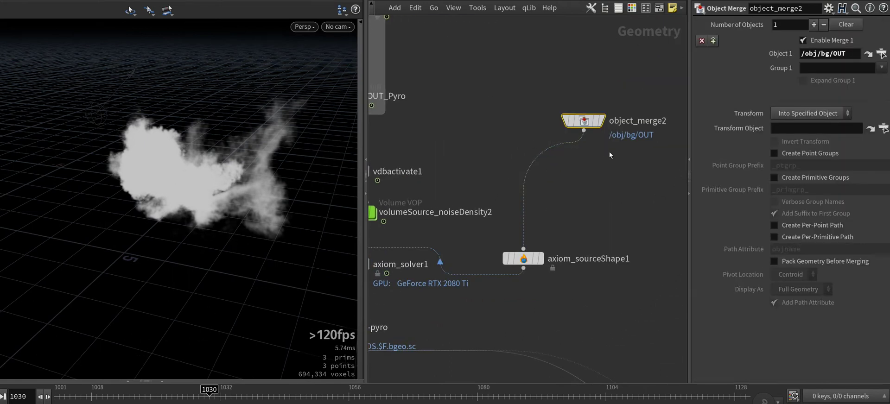
Step: Display object_merge2's white backdrop sheet, framed and orbited in the viewport
left_click(600, 120)
key("g")
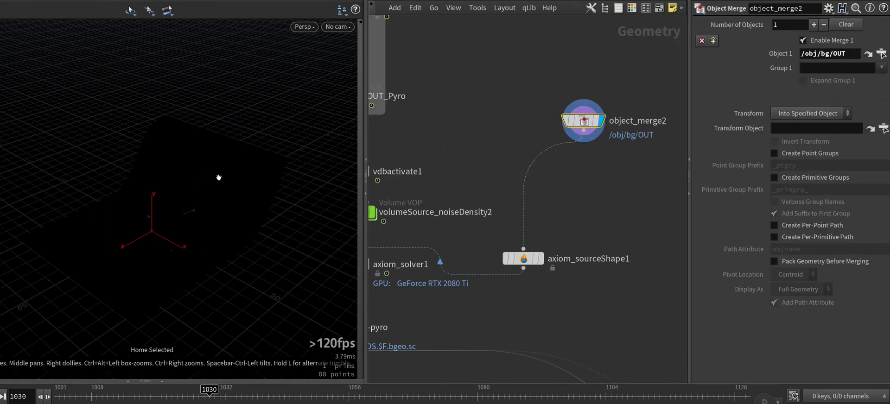
left_click(361, 113)
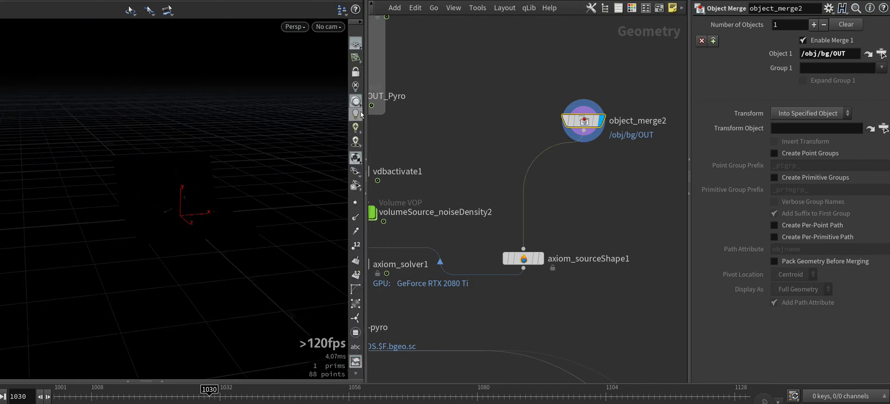
left_click(360, 61)
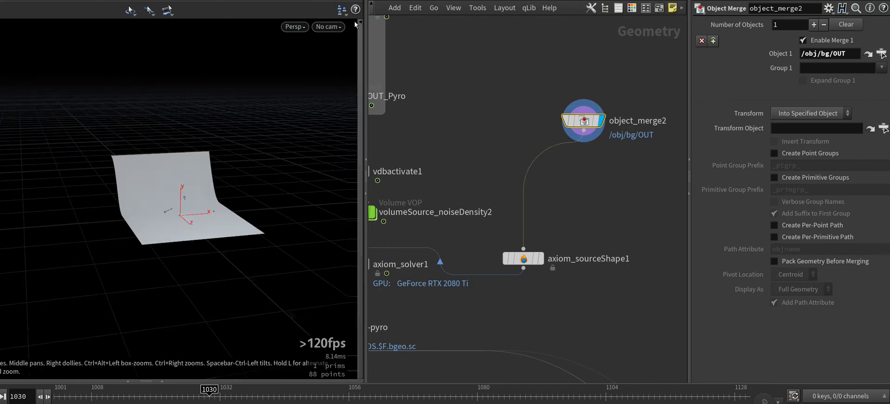
mouse_move(199, 199)
left_mouse_down()
mouse_move(183, 201)
mouse_move(242, 208)
left_mouse_up()
scroll(243, 209, "up", 2)
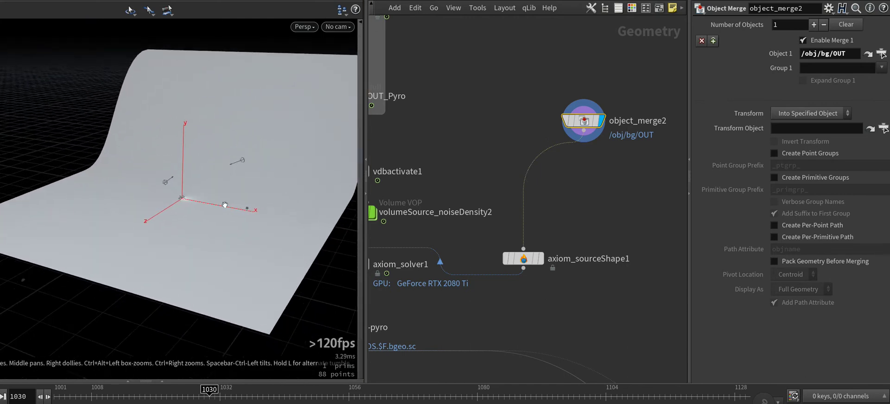
scroll(250, 208, "up", 3)
scroll(260, 206, "up", 2)
Step: Display the axiom_sourceShape1 collision box, then axiom_solver1's smoke again
left_click(524, 259)
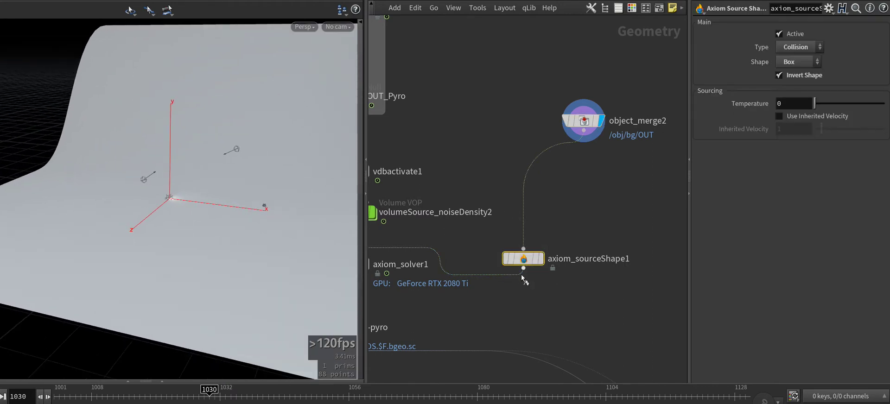
left_click(538, 258)
mouse_move(490, 239)
middle_mouse_down()
mouse_move(504, 213)
mouse_move(557, 188)
middle_mouse_up()
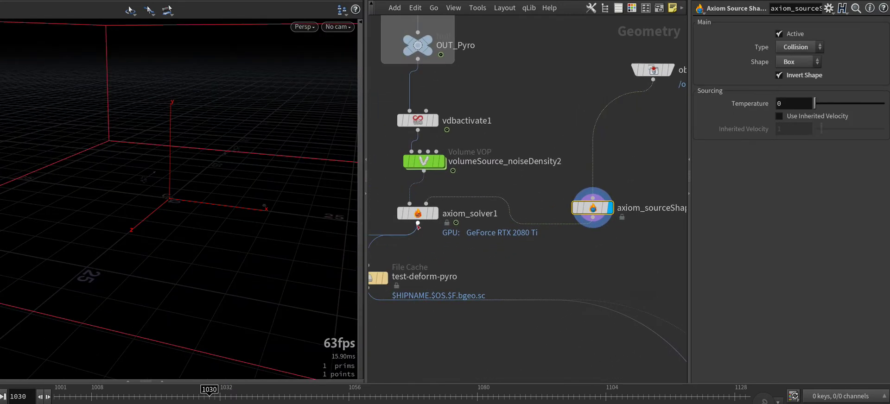
left_click(420, 214)
left_click(435, 214)
Step: Lower axiom_solver1's Disturbance from 5 to 0.7
scroll(232, 191, "up", 2)
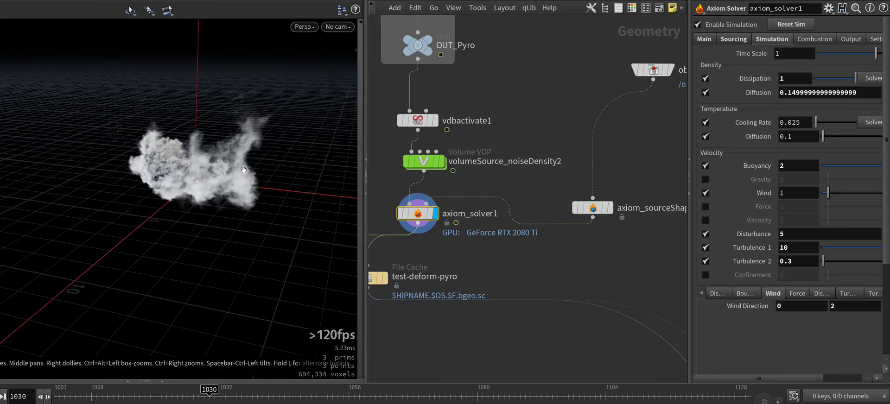
scroll(232, 192, "up", 2)
scroll(232, 192, "up", 1)
left_click(805, 232)
type("0.")
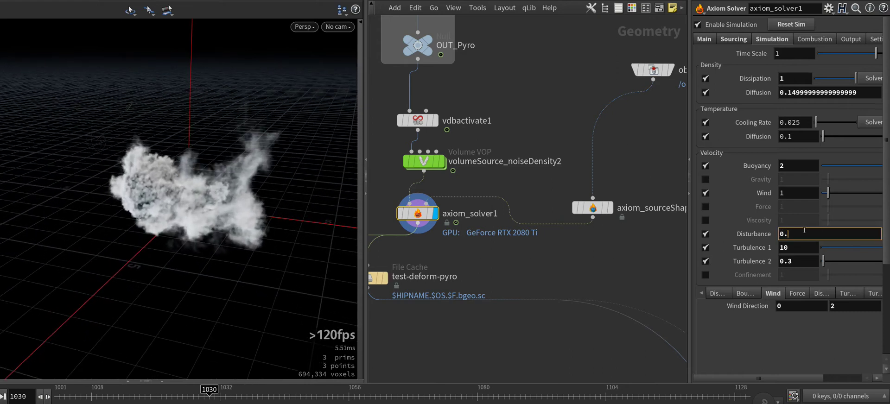
type("7")
key("Return")
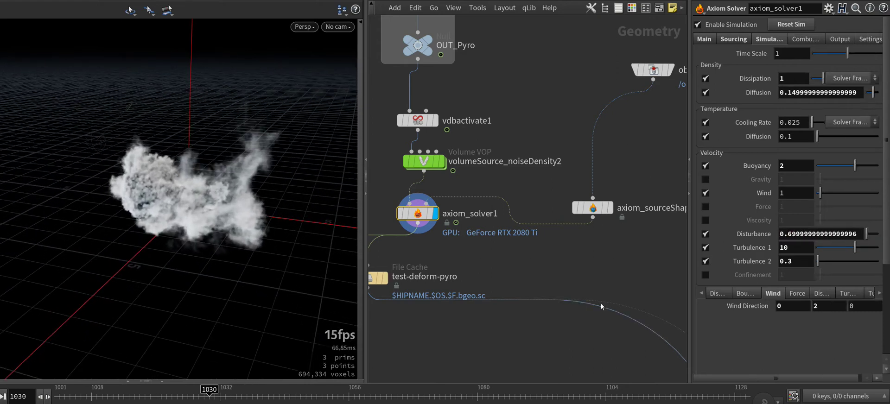
Step: Show the solver's Main tab grid settings and pan the network up to vdbactivate1
left_click(704, 39)
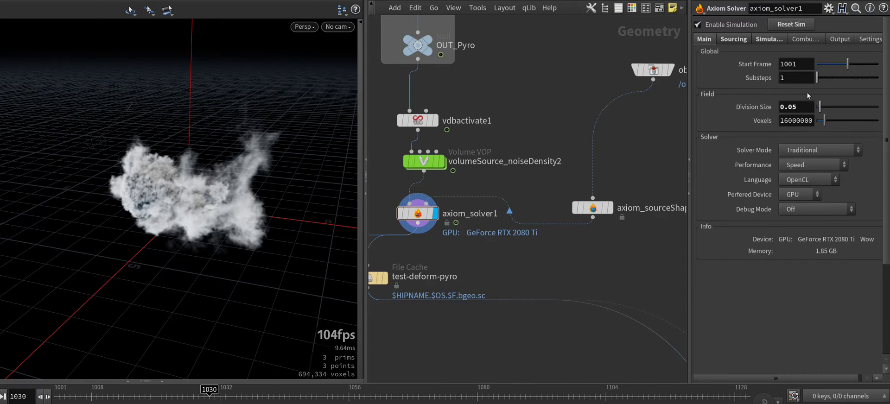
scroll(578, 171, "down", 2)
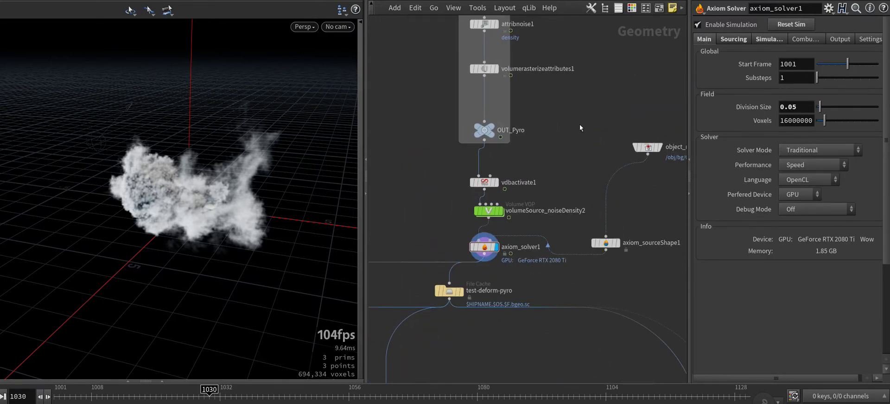
middle_click_drag(580, 124, 565, 228)
middle_click_drag(465, 383, 485, 174)
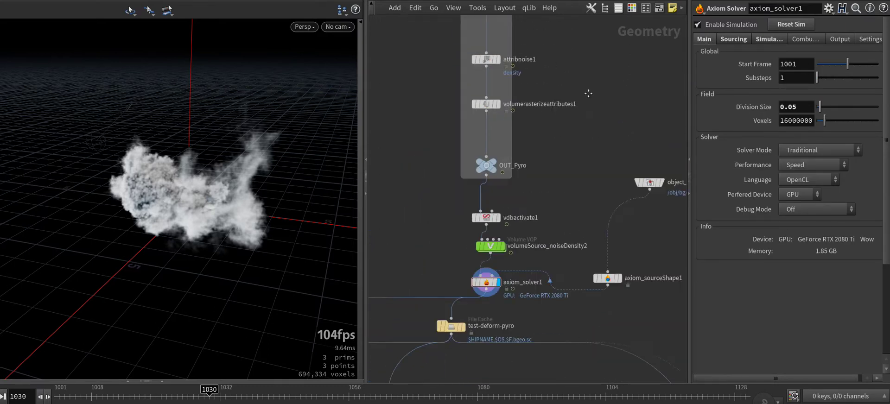
scroll(473, 187, "up", 3)
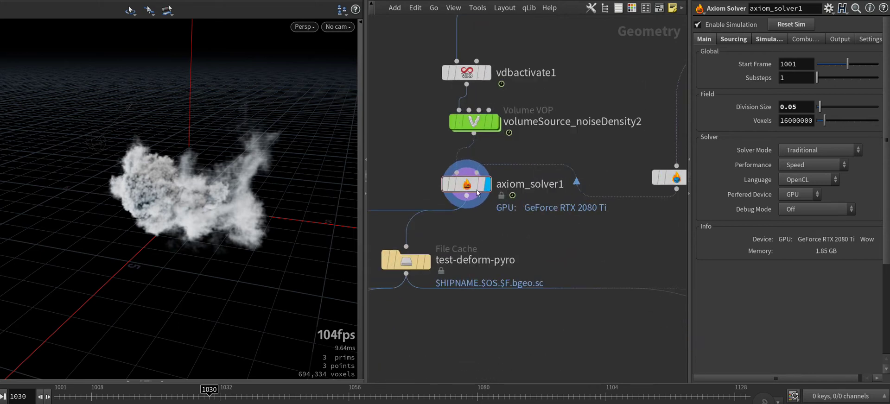
left_click(467, 73)
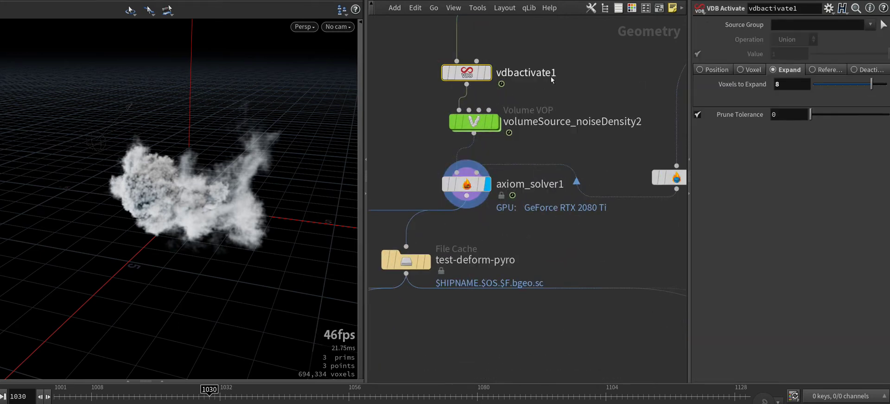
Step: Check volumerasterizeattributes1's 0.02 Voxel Size, then return to axiom_solver1
key("Up")
key("Up")
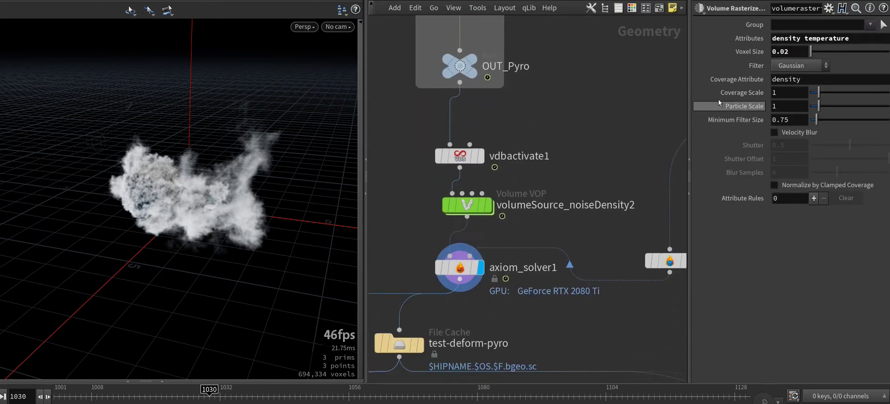
double_click(779, 51)
left_click(464, 199)
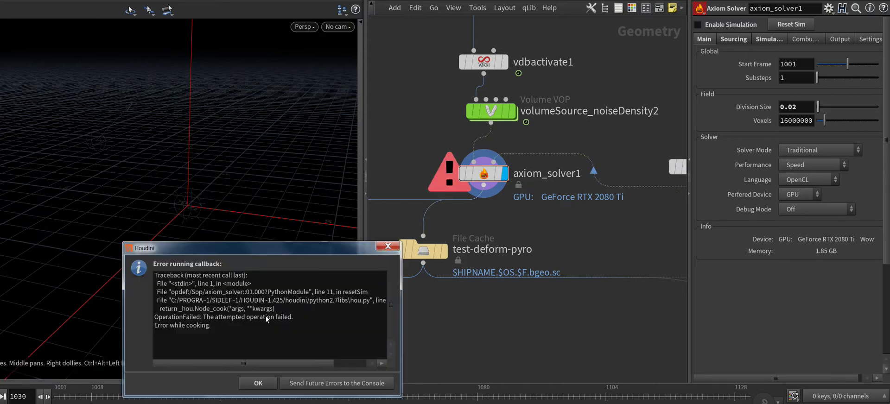
Step: Dismiss the callback error and play the simulation from frame 1001
left_click(234, 383)
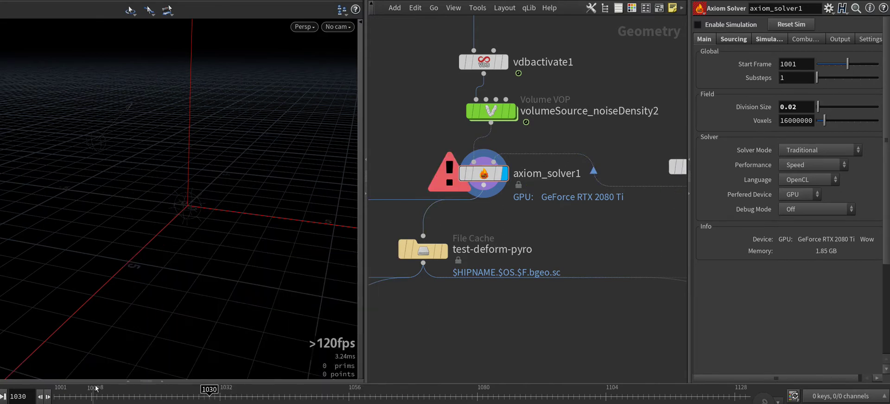
left_click(63, 391)
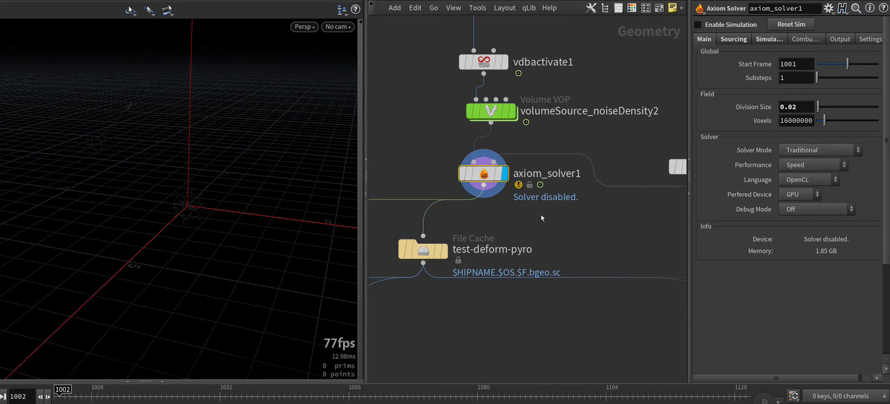
key("Left")
key("Up")
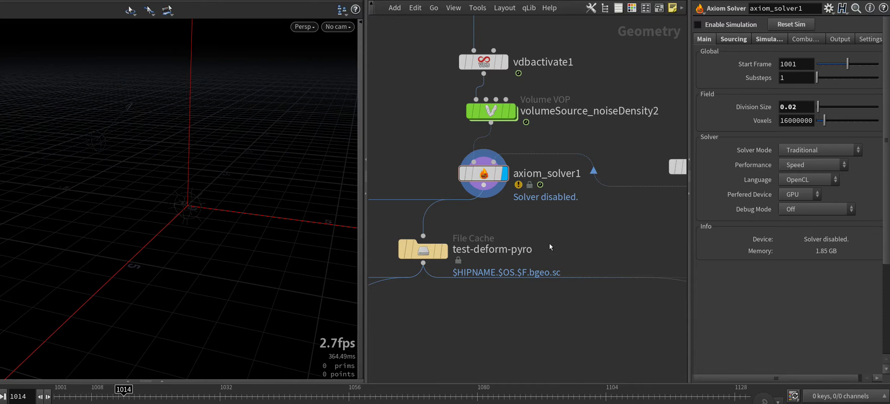
key("ctrl+Left")
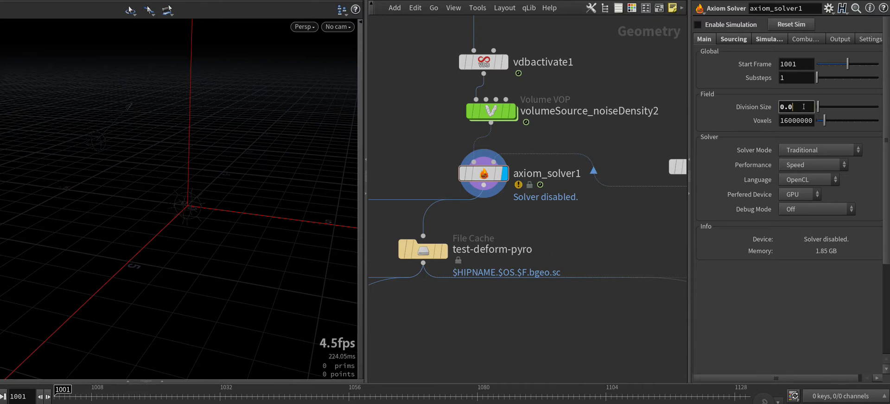
Step: Set Division Size to 0.05, compare against the noise source, and redisplay the solver at 1001
type("5")
key("Return")
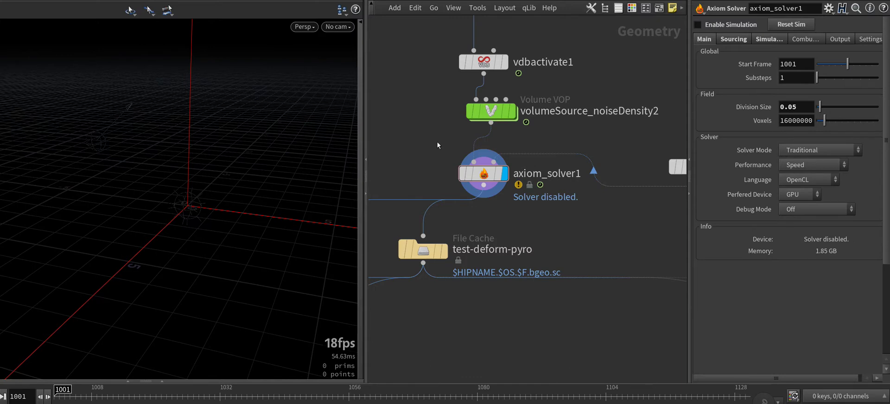
left_click(513, 115)
left_click(514, 114)
left_click_drag(199, 218, 255, 224)
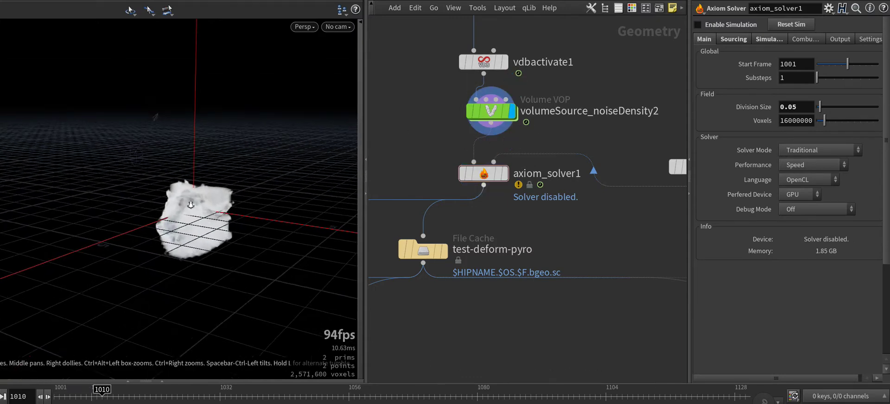
left_click(505, 173)
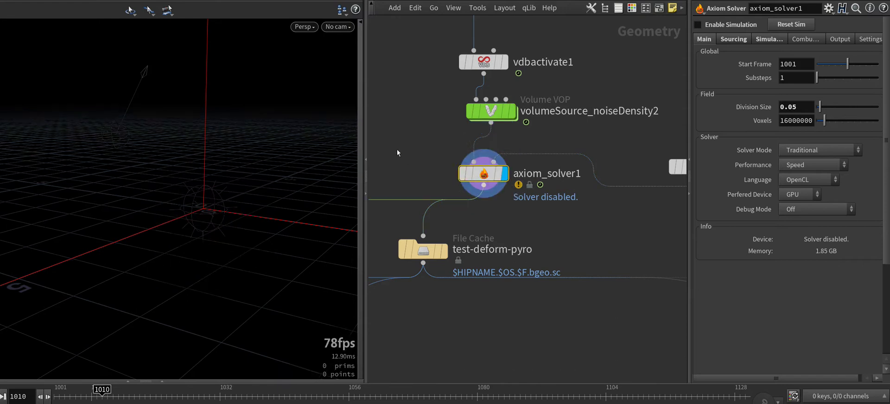
key("ctrl+Up")
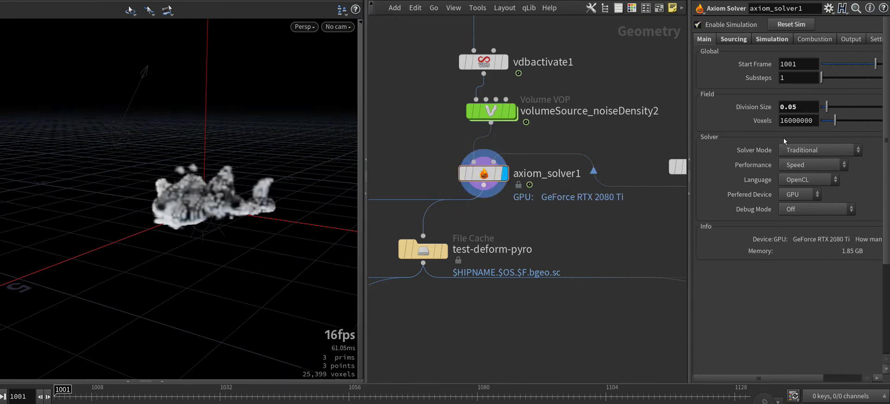
Step: Enter 0.02 as axiom_solver1's Division Size for a denser, more detailed cloud
left_click(804, 107)
type("2")
key("Return")
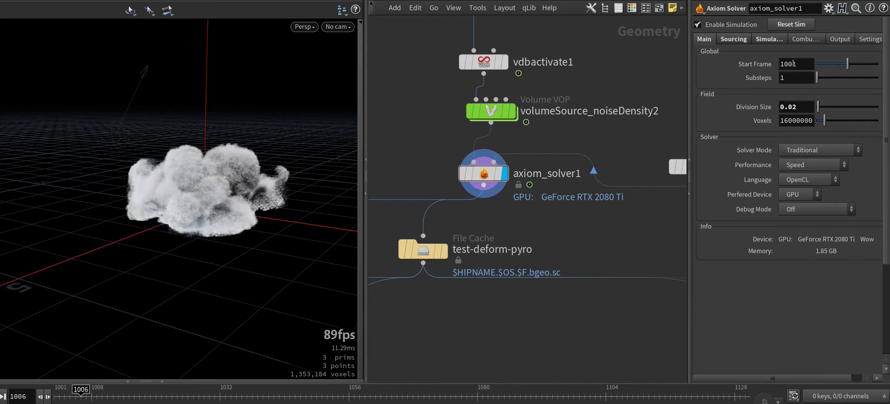
Step: Set Turbulence to 0.05 on the solver's Simulation tab
left_click(762, 41)
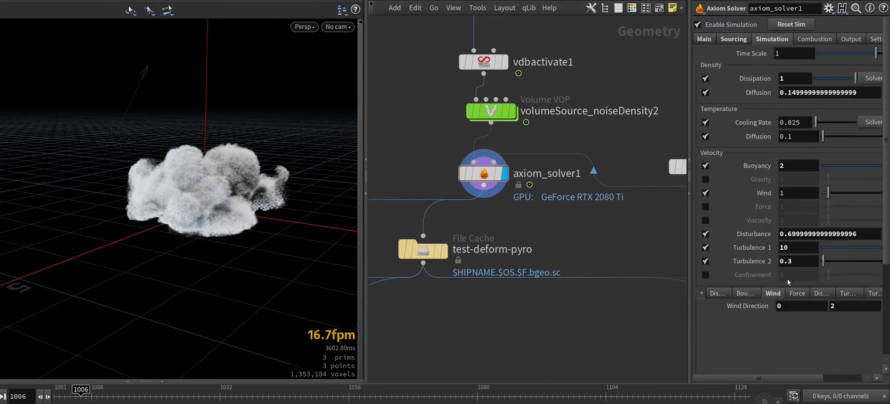
type("5")
key("Return")
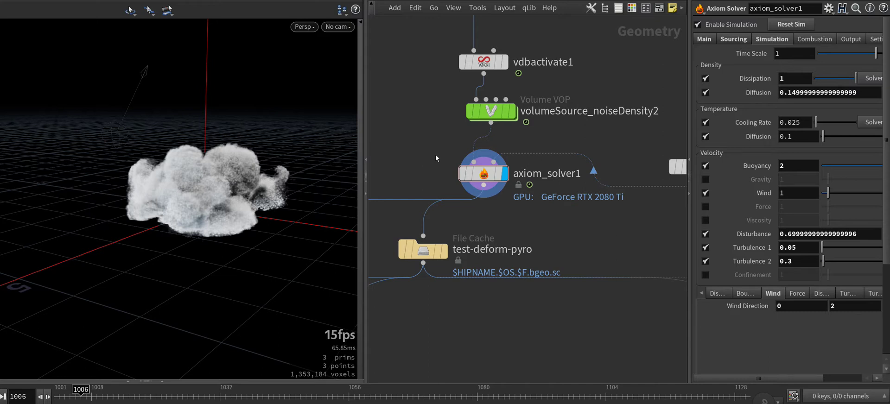
Step: Rewind to frame 1001 and orbit around the rising smoke
key("ctrl+Up")
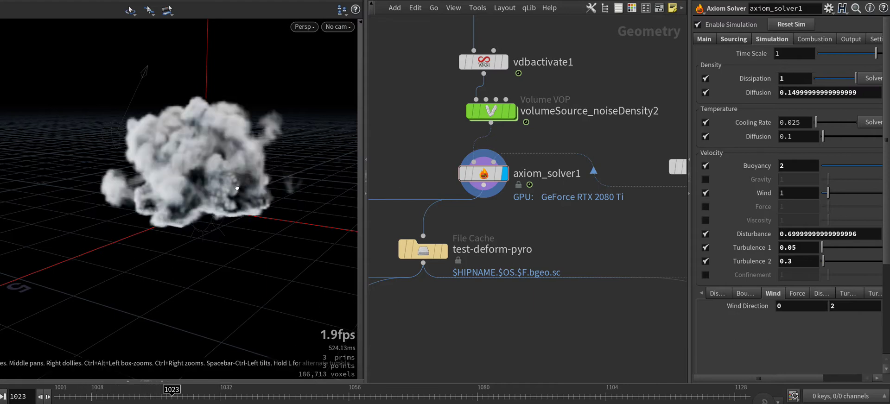
mouse_move(237, 188)
left_mouse_down()
mouse_move(264, 209)
mouse_move(218, 228)
mouse_move(175, 227)
mouse_move(206, 229)
mouse_move(187, 252)
mouse_move(304, 230)
mouse_move(259, 223)
left_mouse_up()
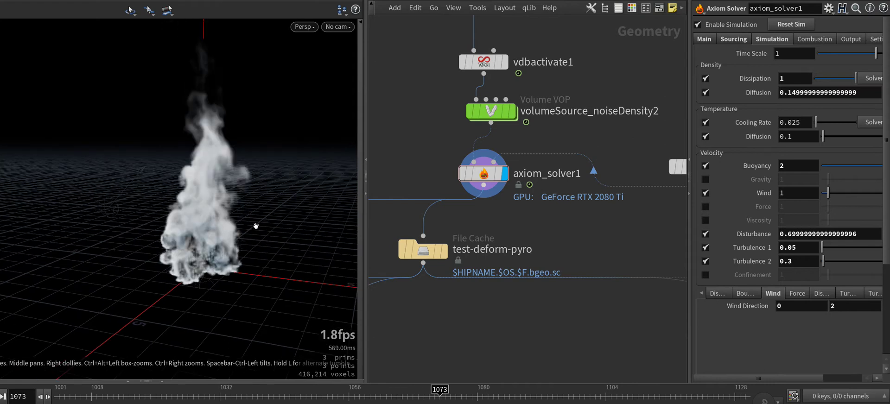
left_click_drag(226, 236, 201, 243)
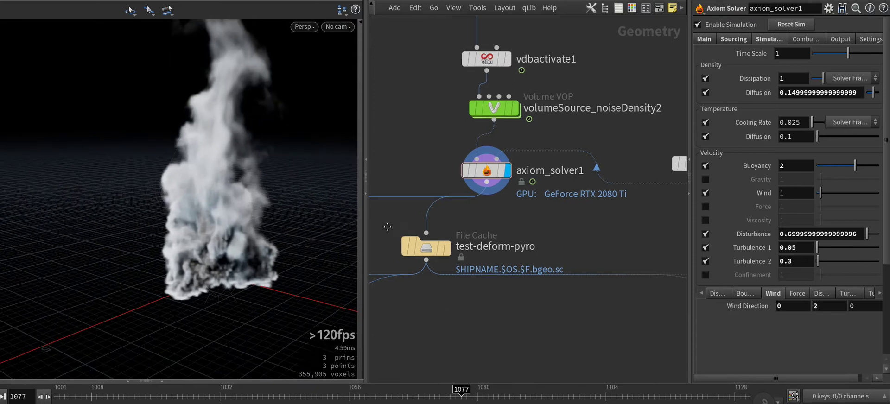
middle_click_drag(439, 258, 503, 171)
Step: Display the test-deform-pyro cached smoke, scrub to frame 1088, and show timeshift1's output
left_click(503, 170)
key("r")
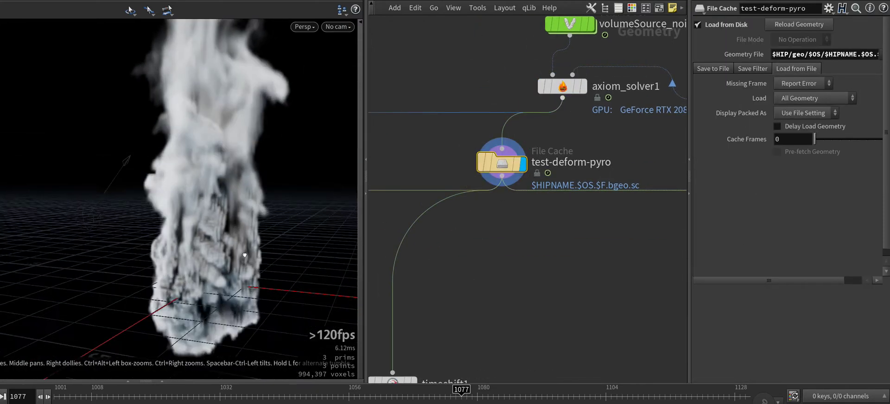
scroll(278, 255, "down", 3)
mouse_move(278, 260)
left_mouse_down()
mouse_move(313, 269)
mouse_move(191, 269)
mouse_move(197, 260)
left_mouse_up()
mouse_move(81, 390)
left_mouse_down()
mouse_move(685, 399)
mouse_move(135, 389)
mouse_move(521, 389)
left_mouse_up()
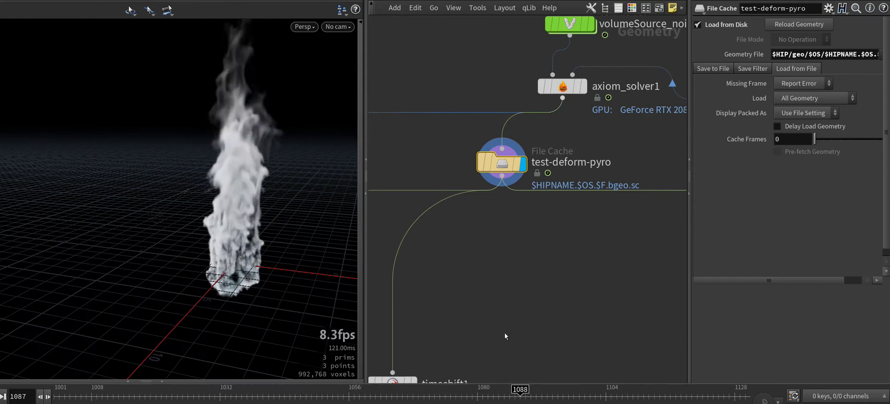
middle_click_drag(506, 333, 570, 195)
left_click(523, 216)
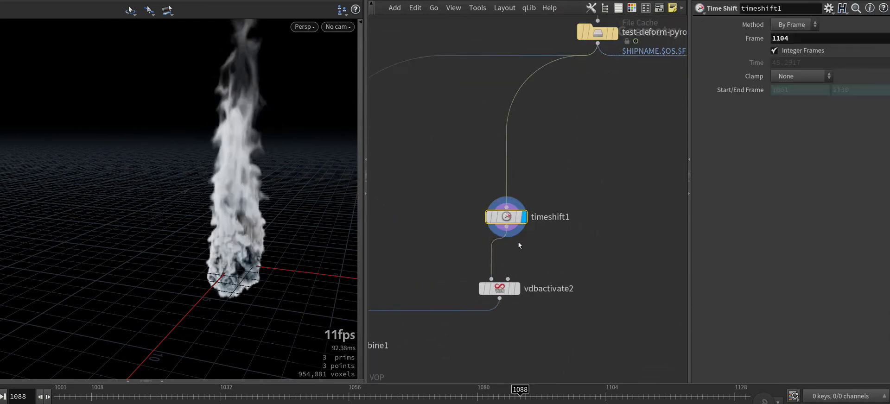
left_click_drag(223, 232, 258, 247)
Step: Select vdbactivate2 and display its output in the viewport
left_click(500, 288)
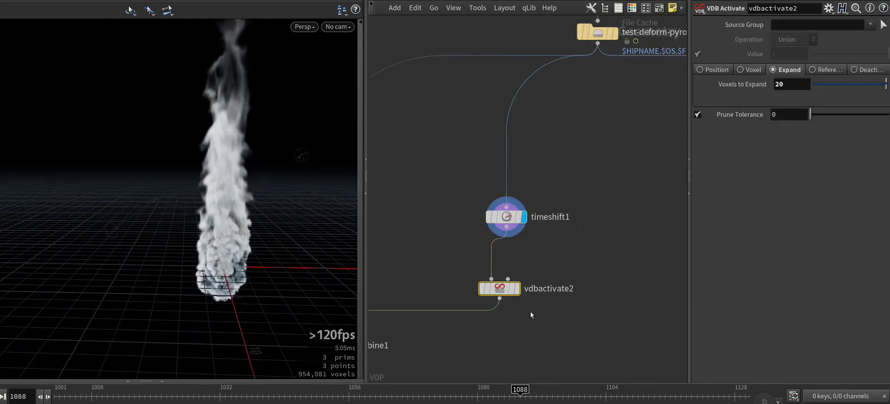
middle_click_drag(530, 312, 568, 262)
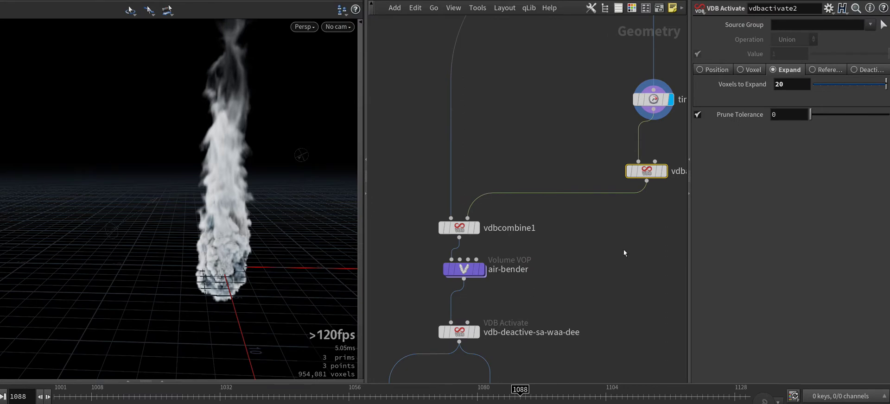
middle_click_drag(582, 175, 542, 194)
key("r")
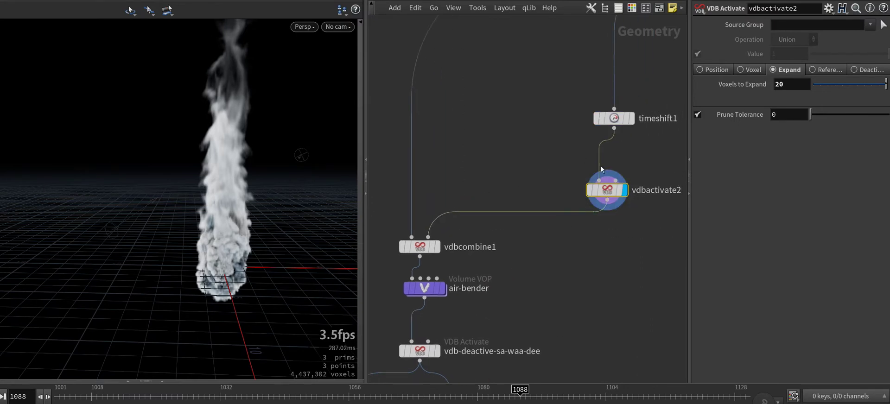
key("Up")
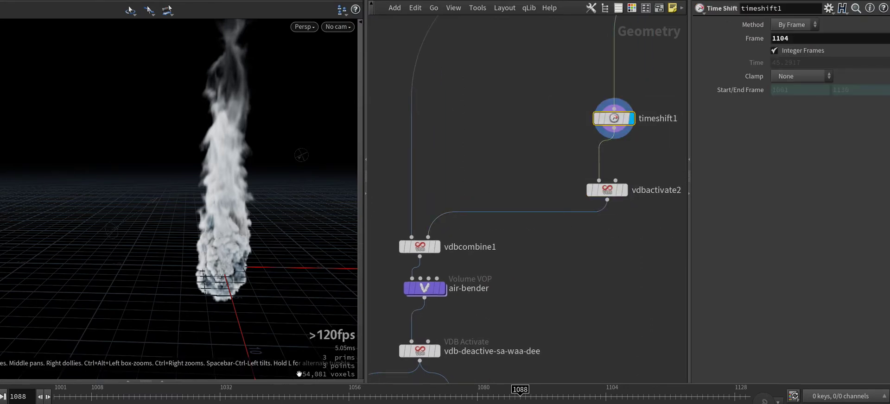
left_click_drag(533, 175, 686, 228)
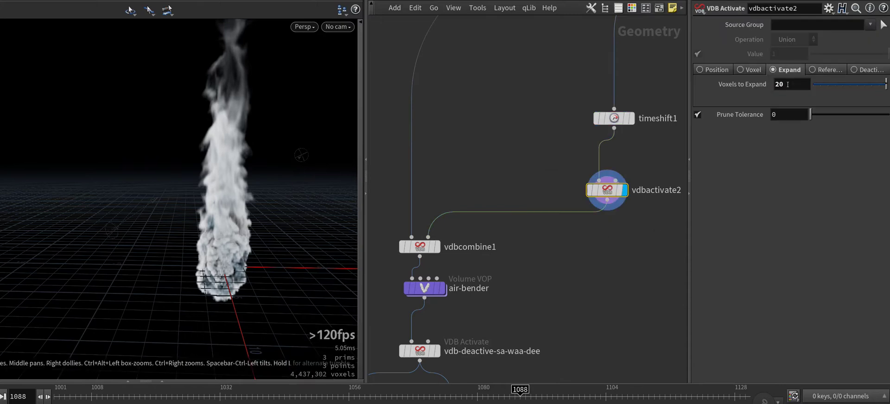
type("5")
Step: Try Voxels to Expand of 8 and 5, return to 20, and add a 'less banding' sticky note
key("Return")
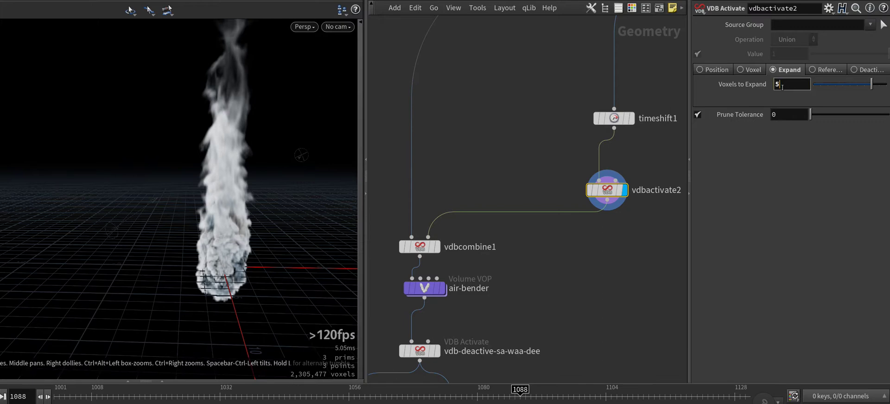
key("Return")
type("0")
key("Return")
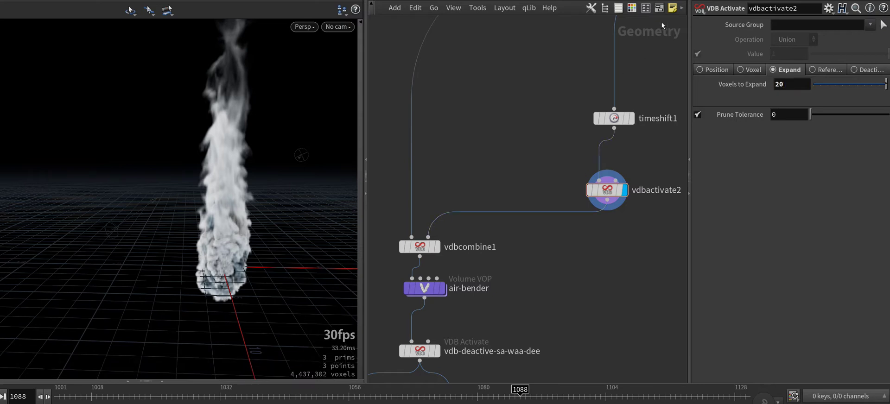
left_click(673, 9)
left_click(540, 122)
type("less banding")
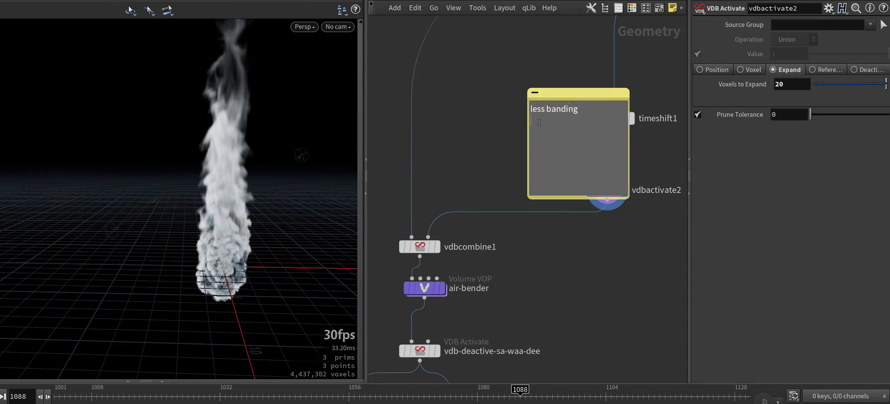
Step: Place and shorten the less banding note over vdbactivate2, hide its background and enlarge its text
left_click_drag(562, 98, 604, 163)
left_click_drag(630, 265, 629, 230)
right_click(652, 221)
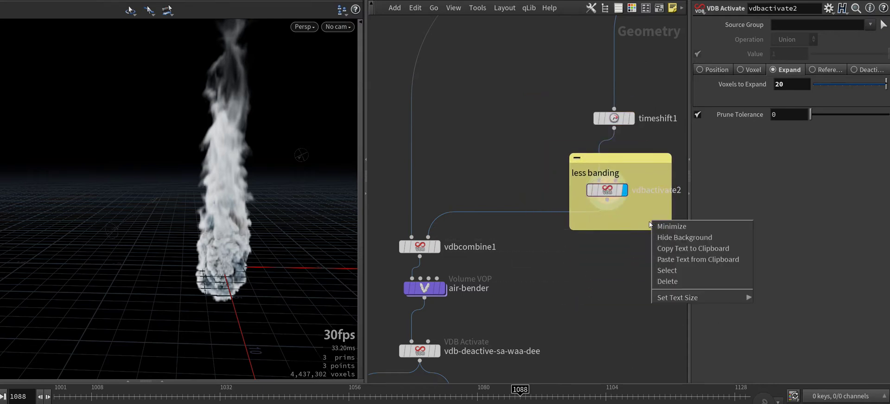
left_click(685, 237)
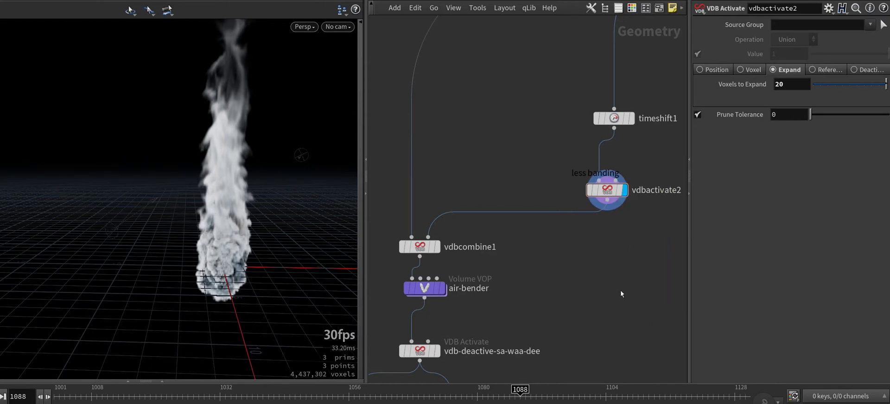
right_click(655, 229)
mouse_move(682, 295)
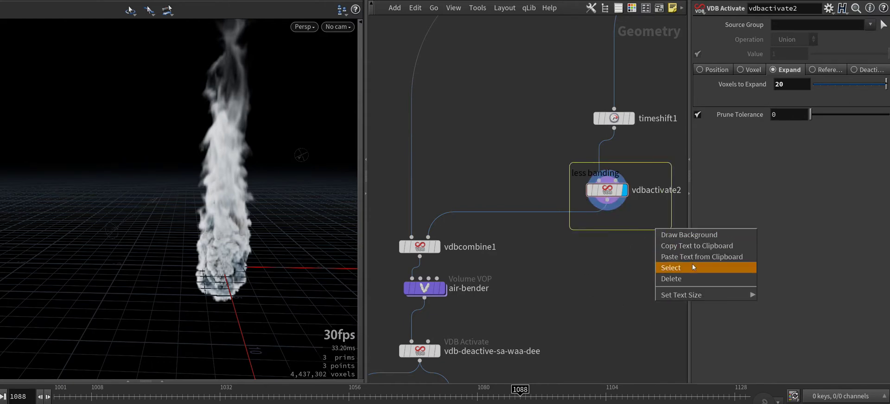
left_click(765, 306)
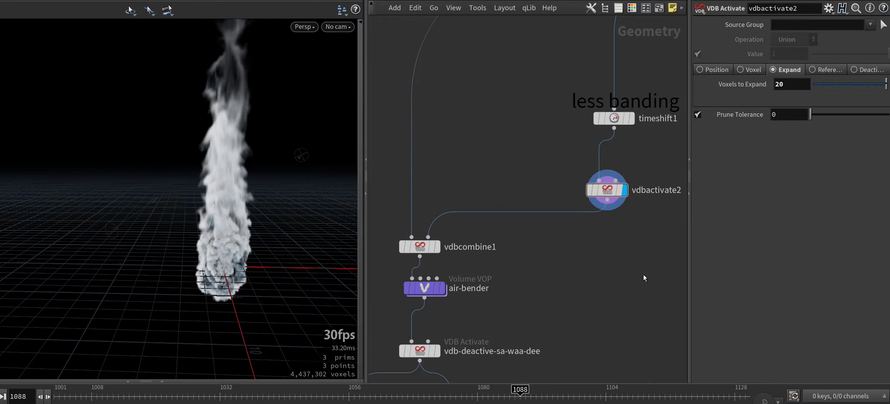
Step: Reposition and resize the label just above vdbactivate2, leaving its background hidden
right_click(634, 109)
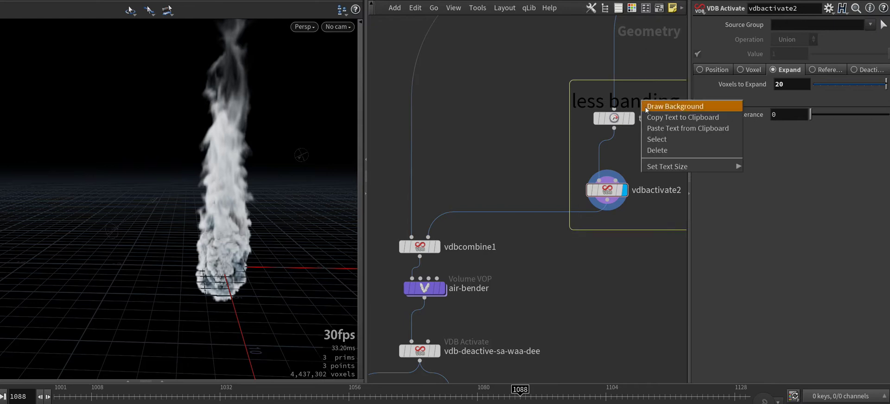
left_click(685, 108)
left_click_drag(664, 104, 641, 162)
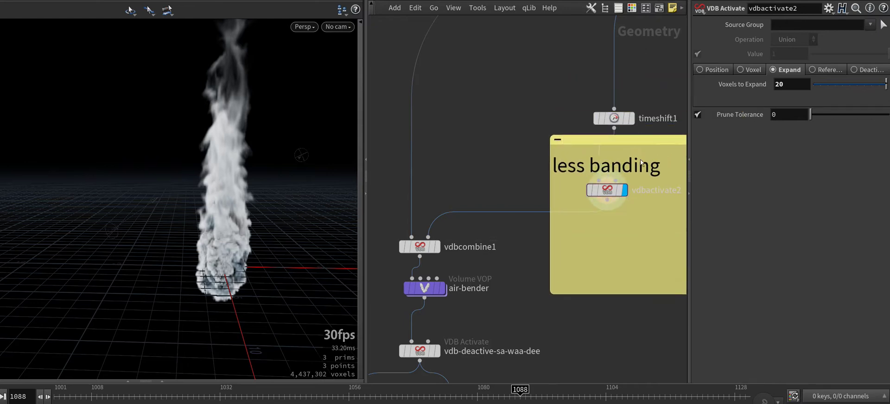
right_click(654, 143)
left_click(679, 160)
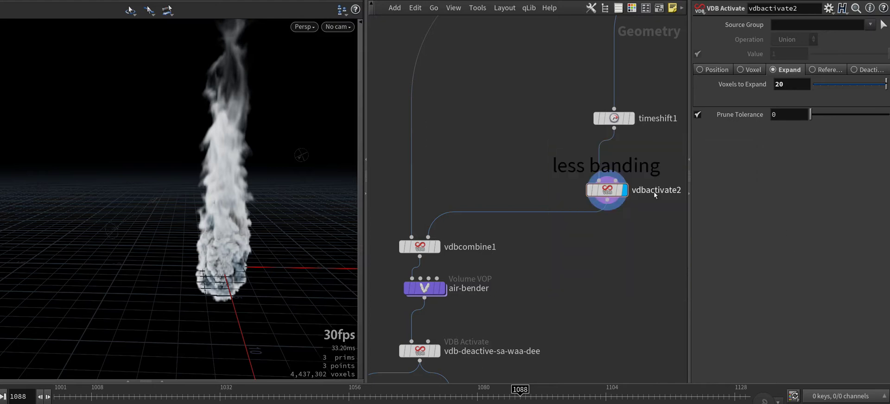
middle_click_drag(677, 298, 490, 298)
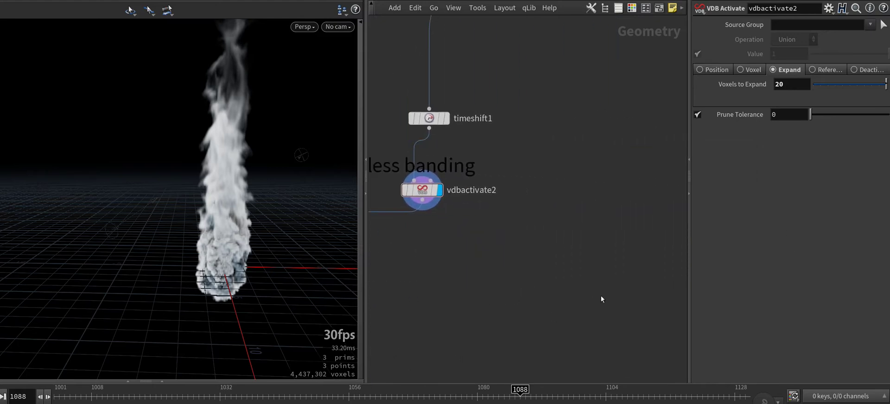
left_click_drag(591, 296, 577, 278)
Step: Display the raw test-deform-pyro File Cache smoke for comparison
middle_click_drag(402, 298, 583, 263)
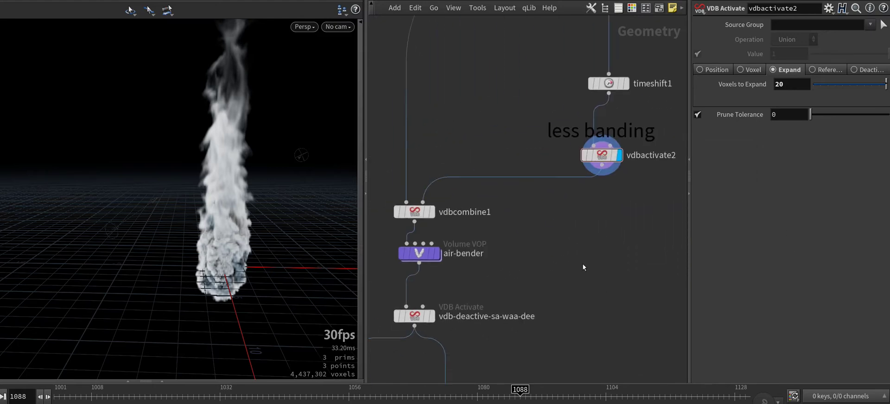
left_click(454, 190)
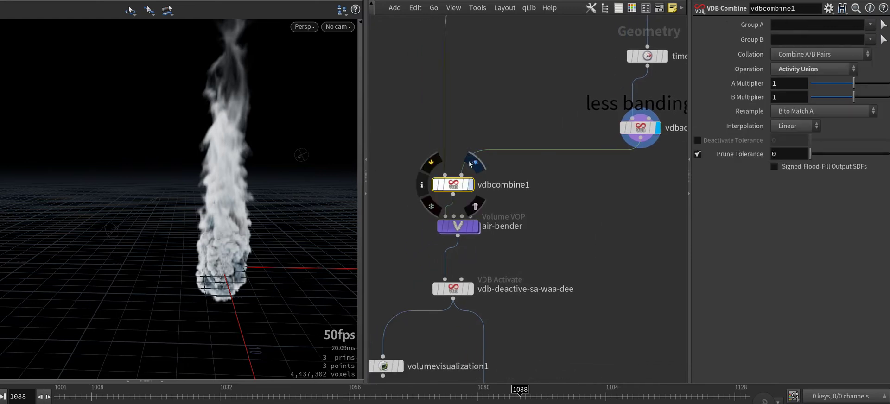
mouse_move(455, 191)
middle_mouse_down()
mouse_move(520, 278)
mouse_move(417, 261)
middle_mouse_up()
left_click(595, 165)
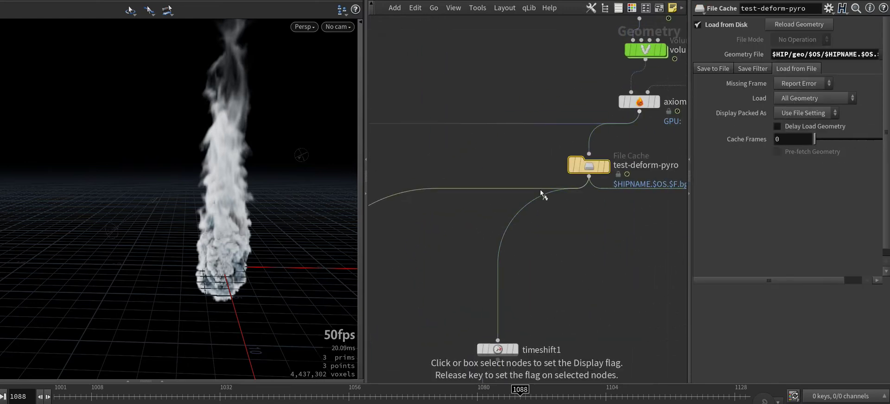
key("r")
middle_click_drag(540, 190, 583, 131)
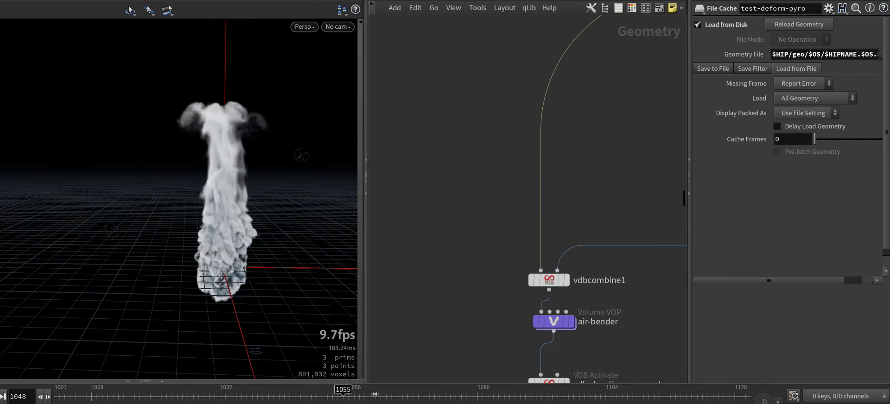
Step: Confirm vdbcombine1 keeps Activity Union, view its volume info, then show air-bender's parameters
left_click(549, 280)
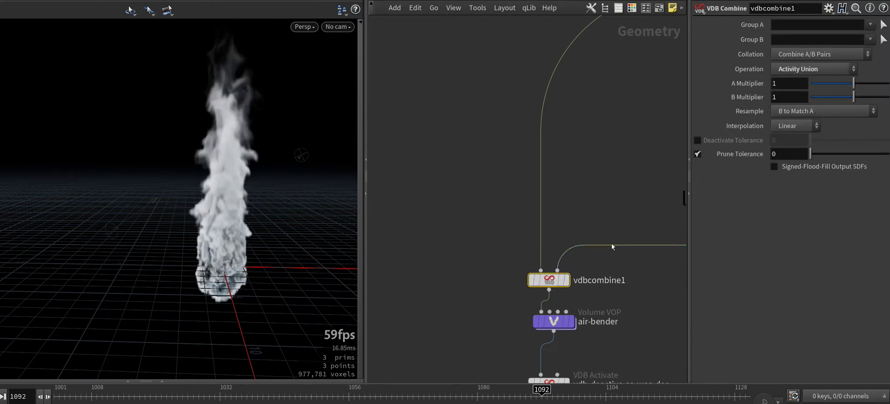
left_click(789, 70)
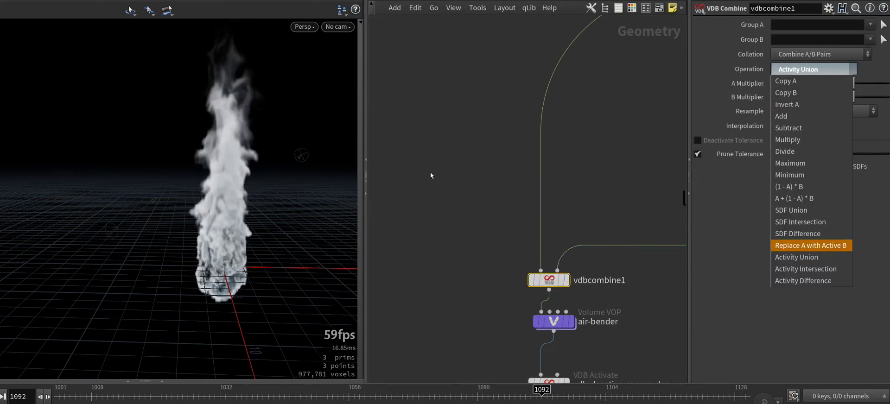
key("Escape")
middle_click(549, 283)
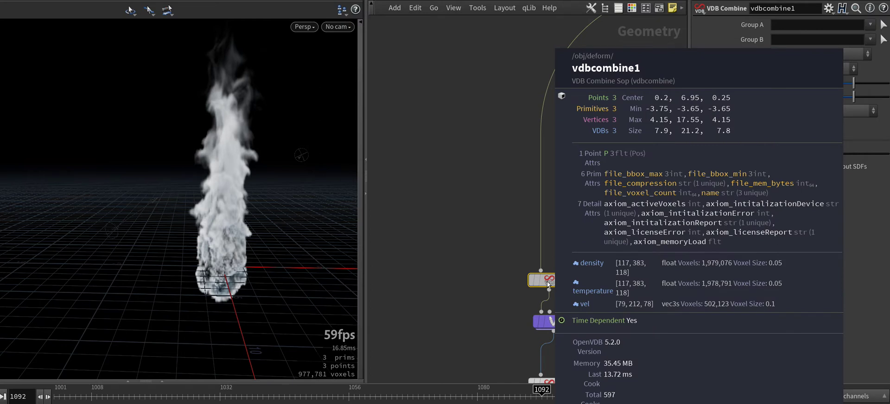
middle_click_drag(459, 287, 441, 151)
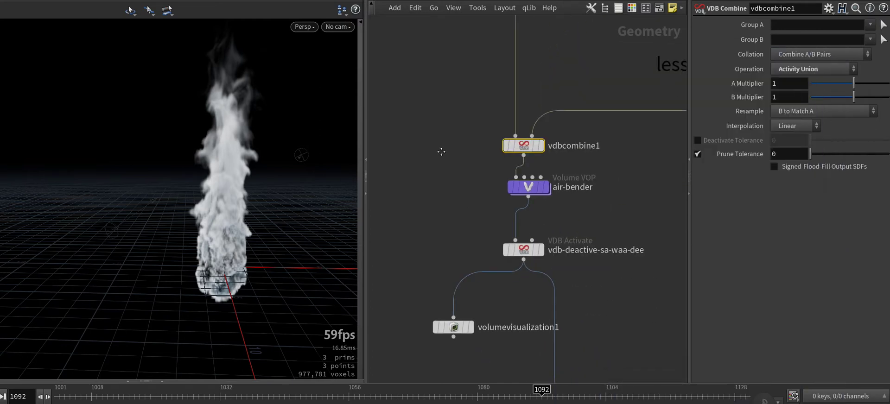
left_click(531, 188)
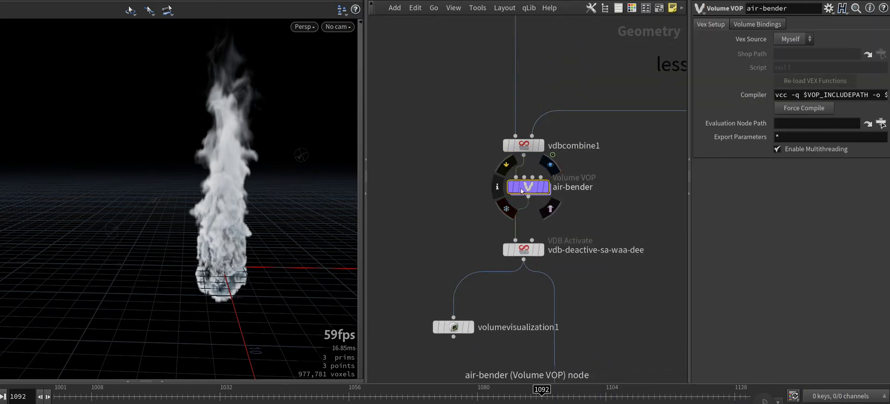
Step: Wrap air-bender in a network box titled 'Twisted HERE' and colour it red
left_click(659, 9)
left_click(541, 165)
type("Twisted HERE")
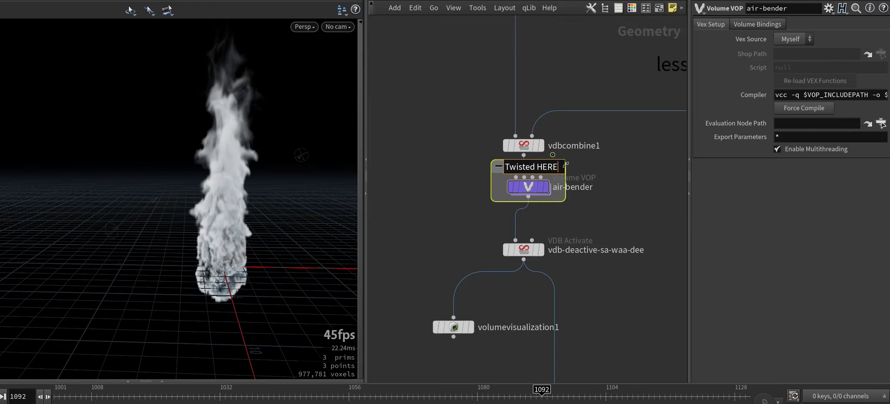
key("Return")
key("c")
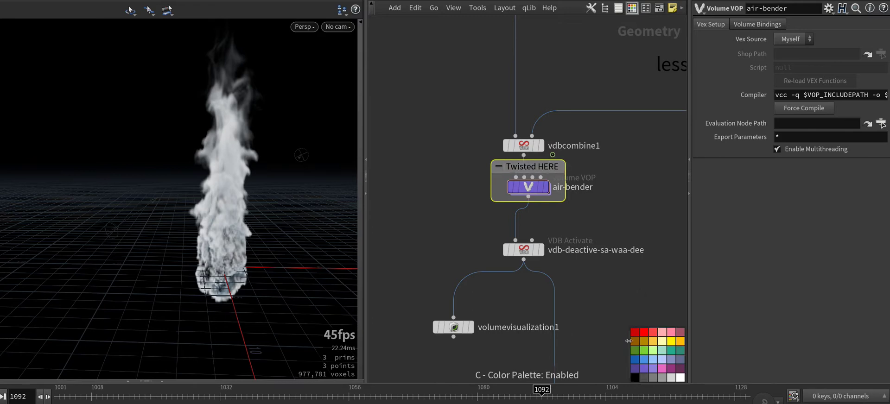
left_click(635, 332)
key("c")
Step: Inside air-bender's VEX network, maximise the pane briefly and bring the multiply and constant nodes into view
key("i")
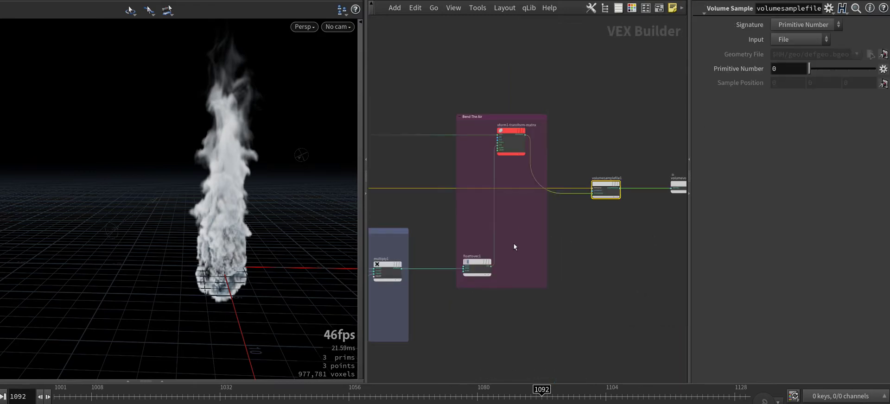
key("ctrl+b")
scroll(628, 220, "up", 3)
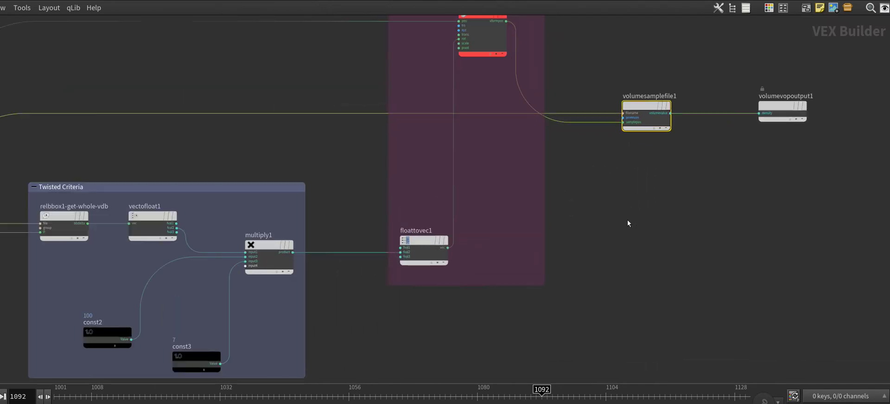
key("ctrl+b")
middle_click_drag(513, 281, 575, 249)
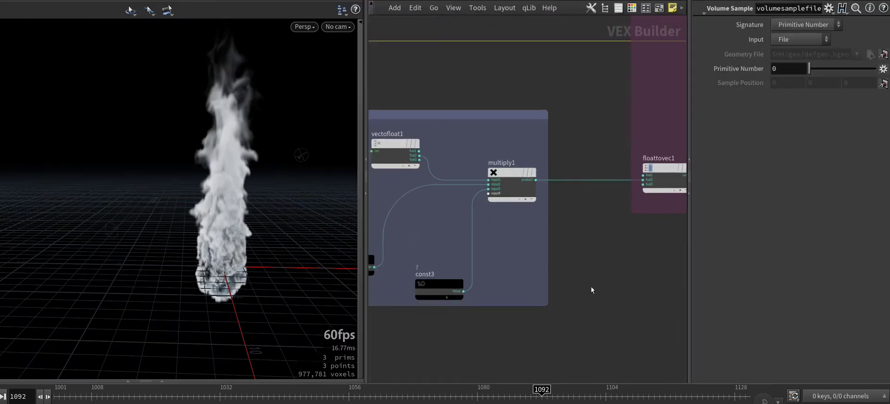
Step: Compare vdbcombine1's straight smoke with air-bender's twist, leave air-bender displayed, and dive inside it
key("u")
mouse_move(543, 168)
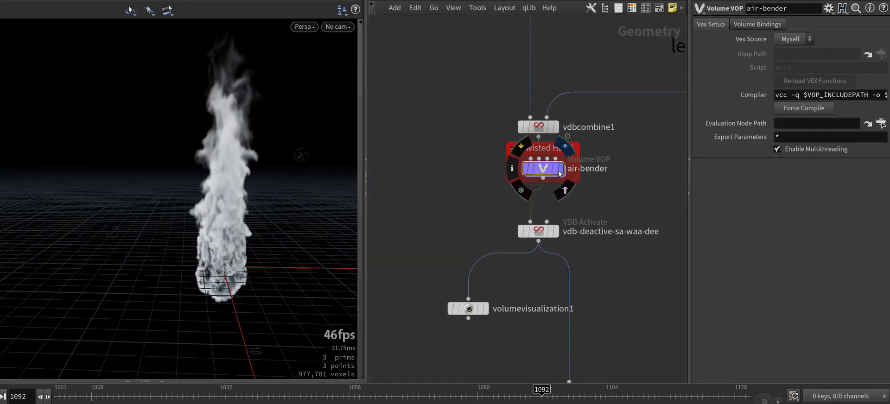
left_click(560, 174)
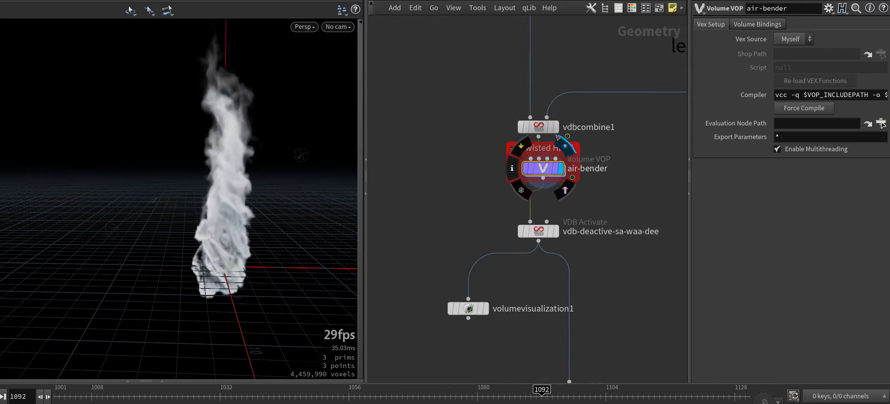
left_click(556, 127)
left_click(561, 169)
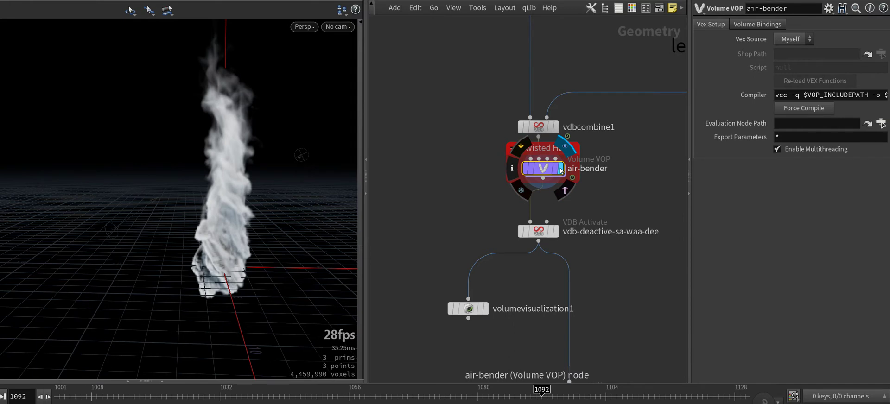
left_click(556, 127)
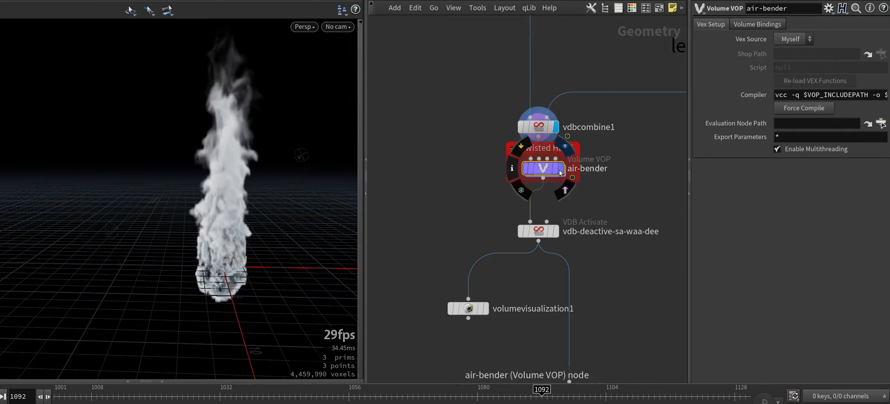
left_click(561, 173)
double_click(545, 170)
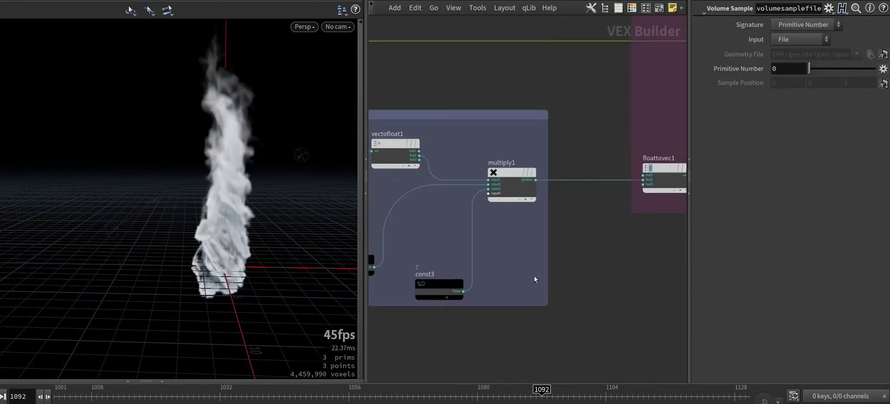
Step: Scrub to frame 1100, maximise and frame the whole VEX network, and place a new sticky note
mouse_move(102, 393)
left_mouse_down()
mouse_move(311, 393)
mouse_move(510, 374)
left_mouse_up()
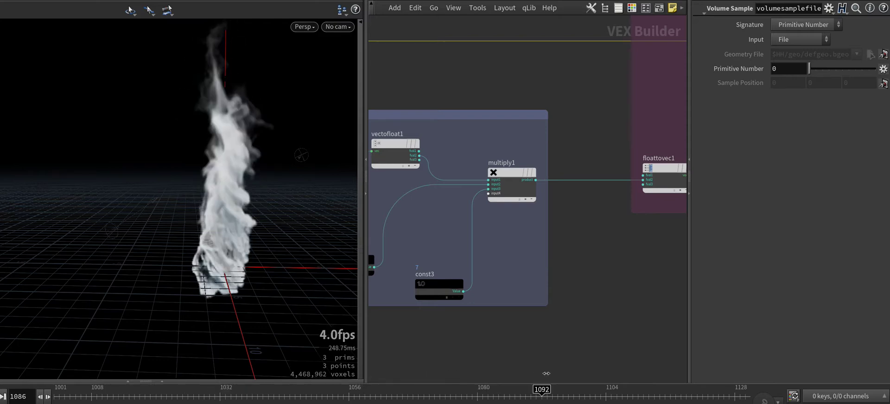
left_click_drag(510, 374, 585, 302)
key("ctrl+b")
key("h")
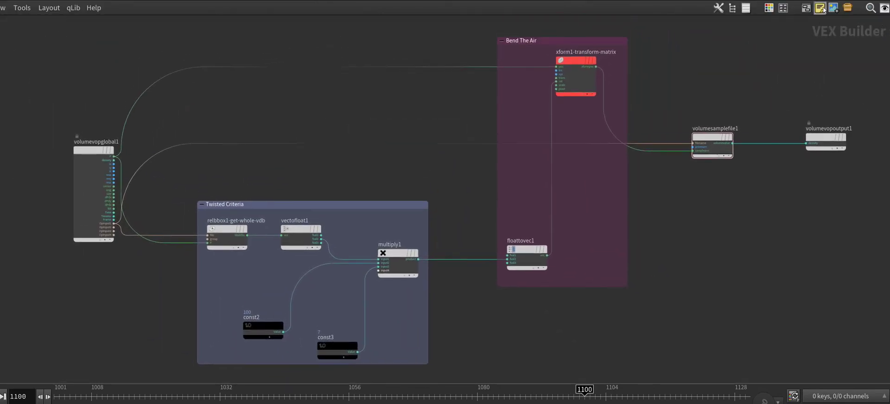
key("shift+p")
left_click_drag(430, 134, 415, 98)
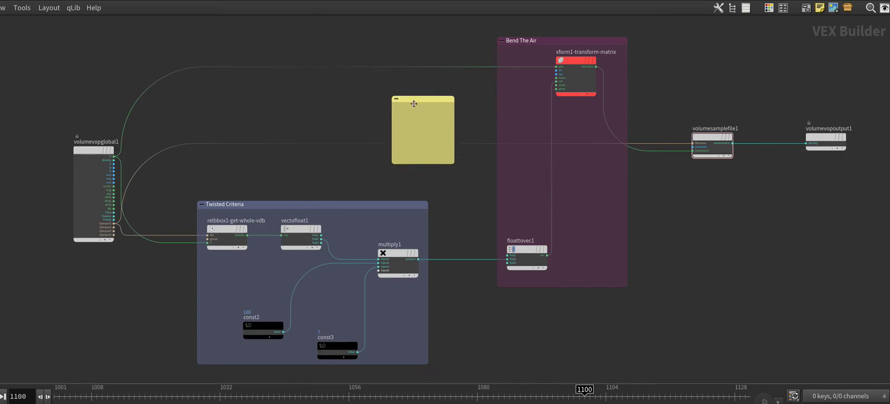
Step: Type a tutorial-credit remark into the sticky note, then delete it and return to the network boxes
left_click(413, 121)
type("from Thailand artist tutorial! -update link follow uescription")
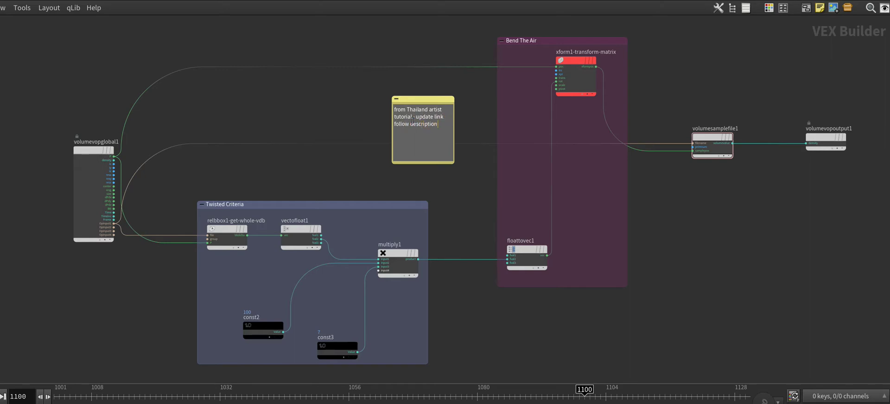
left_click(375, 111)
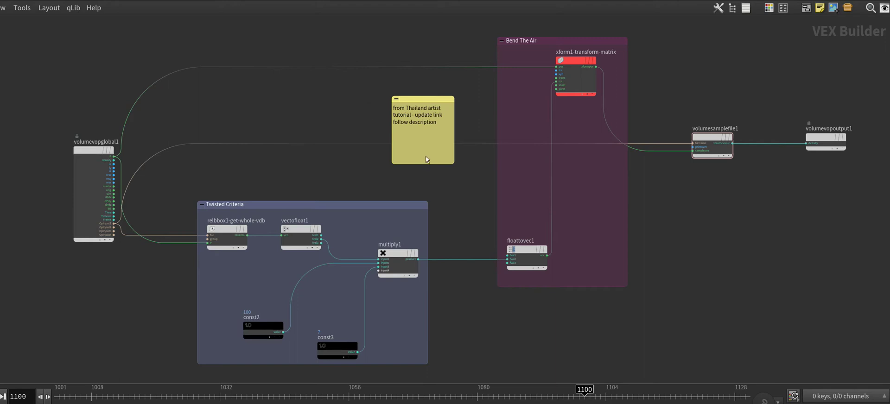
scroll(432, 116, "up", 5)
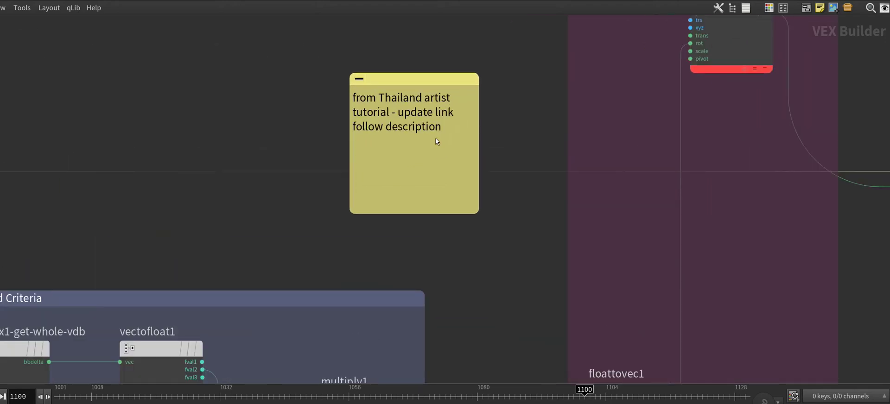
key("Delete")
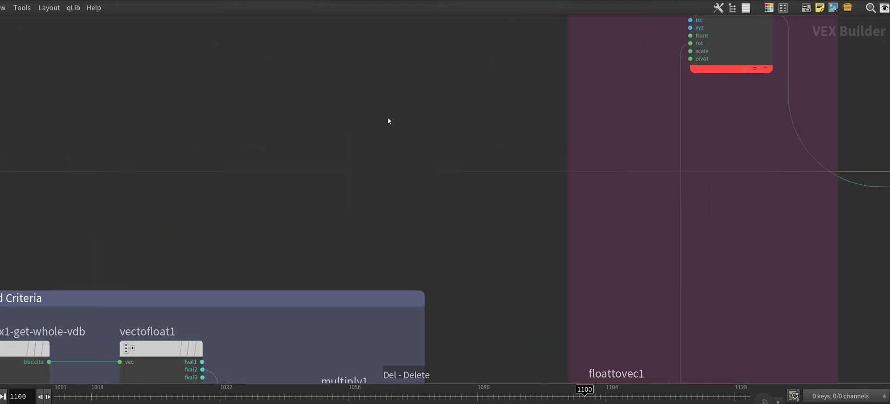
scroll(389, 122, "down", 3)
middle_click_drag(422, 125, 318, 186)
Step: Inspect relbbox1, vectofloat1 and const2 (value 100) in the Twisted Criteria box
middle_click_drag(525, 294, 582, 285)
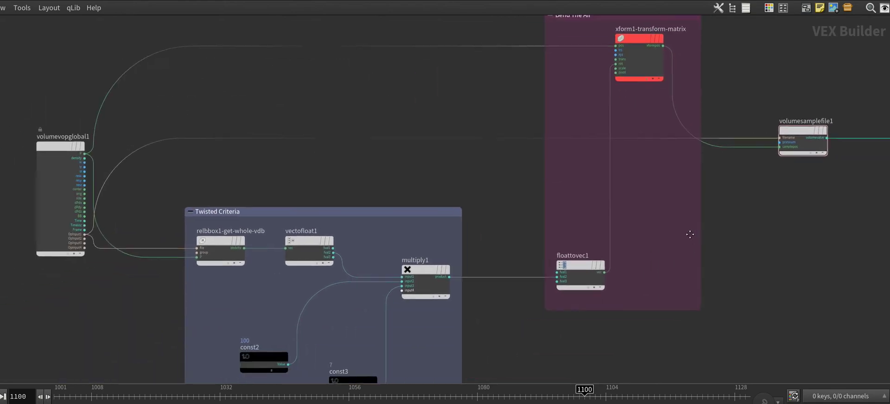
middle_click_drag(575, 223, 614, 151)
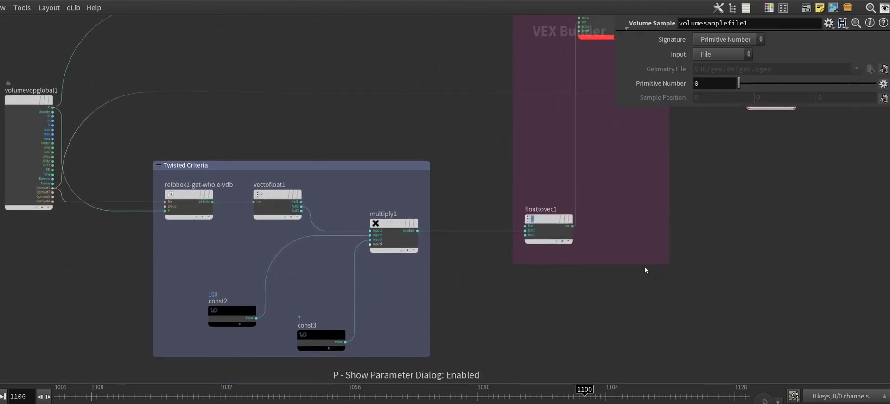
left_click(248, 150)
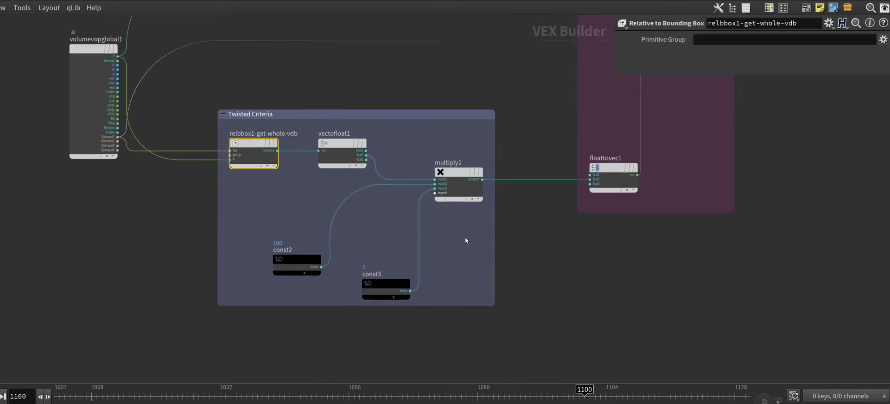
middle_click_drag(466, 238, 443, 258)
left_click(305, 163)
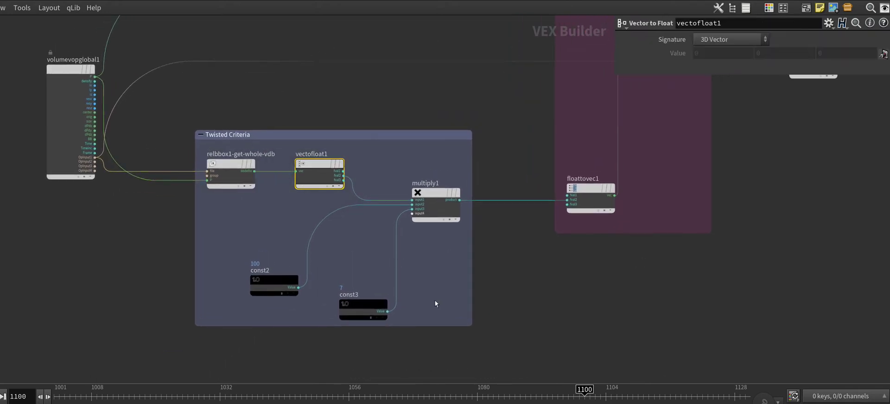
scroll(245, 203, "up", 3)
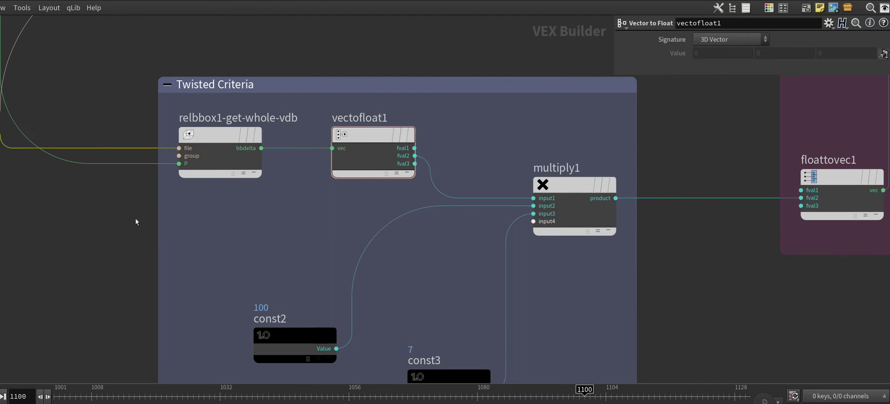
middle_click_drag(229, 263, 241, 245)
middle_click_drag(174, 145, 235, 308)
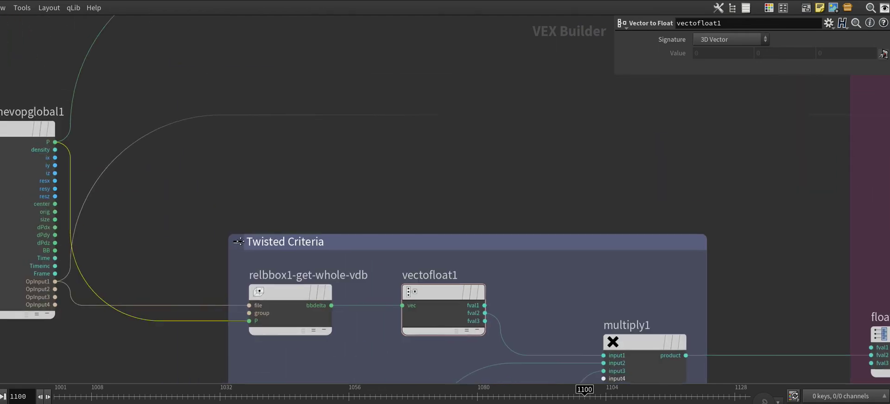
middle_click_drag(334, 262, 329, 176)
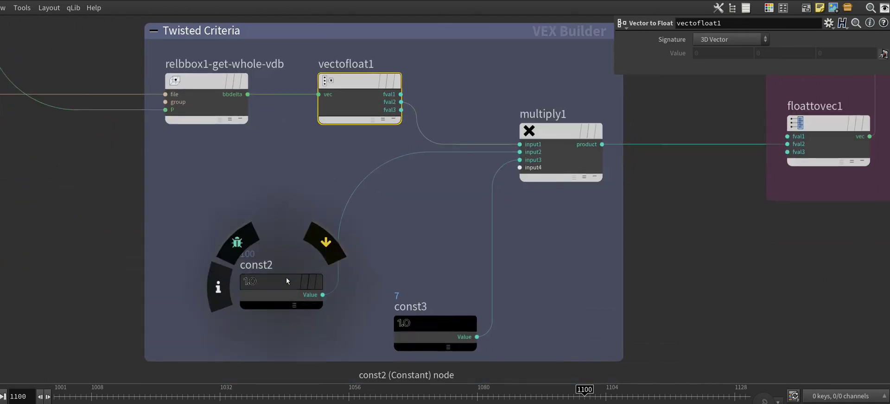
left_click(286, 279)
middle_click_drag(443, 260, 300, 283)
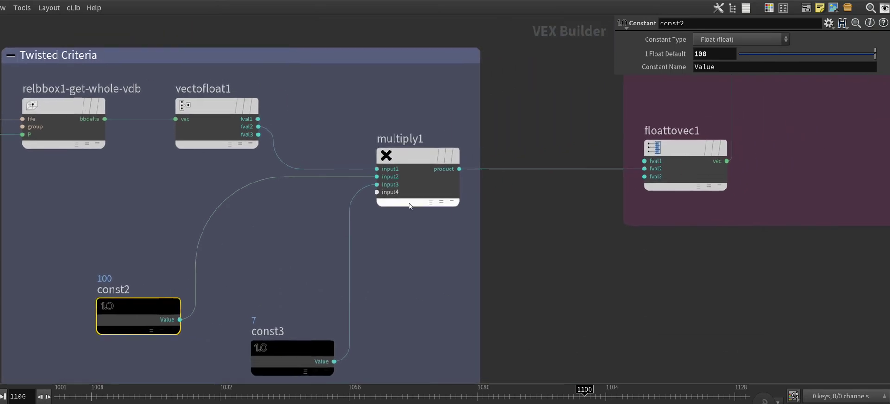
Step: Shift multiply1 slightly left and floattovec1 slightly right to tidy the wires
left_click(249, 129)
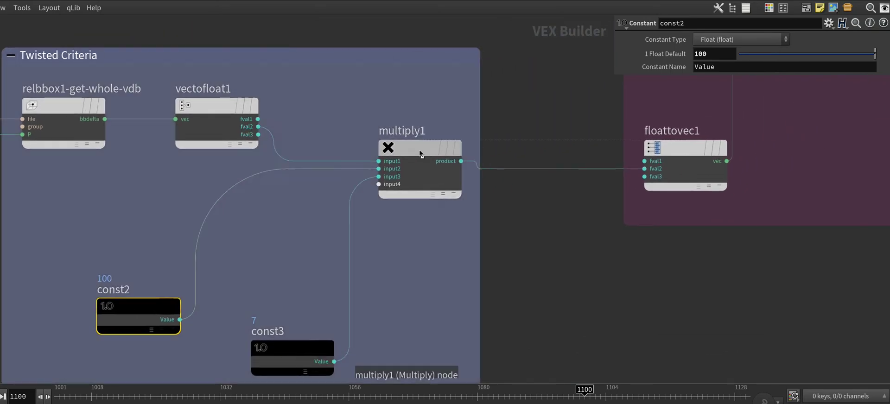
left_click_drag(419, 149, 410, 150)
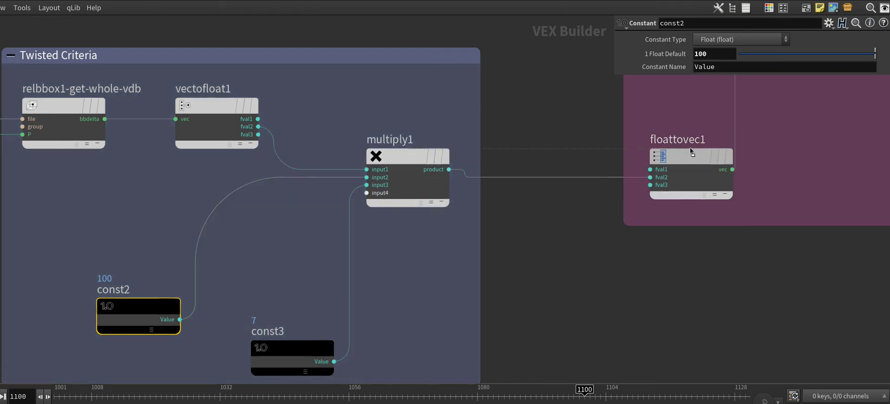
left_click_drag(696, 147, 704, 147)
mouse_move(703, 147)
middle_mouse_down()
mouse_move(519, 131)
mouse_move(369, 277)
middle_mouse_up()
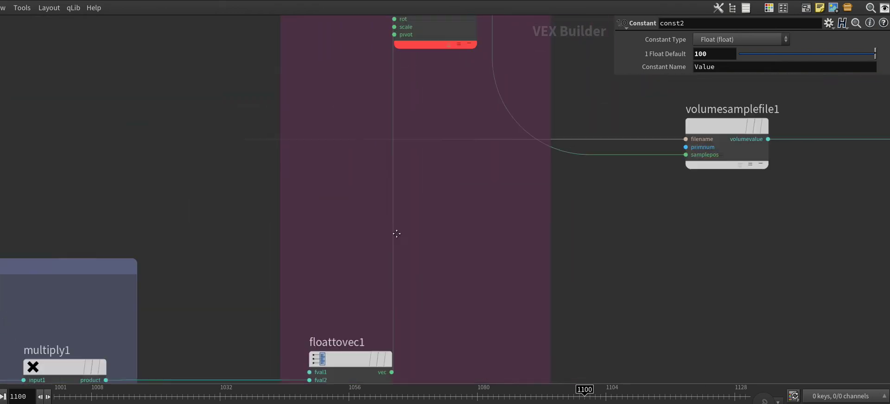
Step: Inspect volumesamplefile1 and xform1, and move volumevopoutput1 right to straighten its wire
scroll(617, 260, "down", 3)
scroll(609, 275, "down", 2)
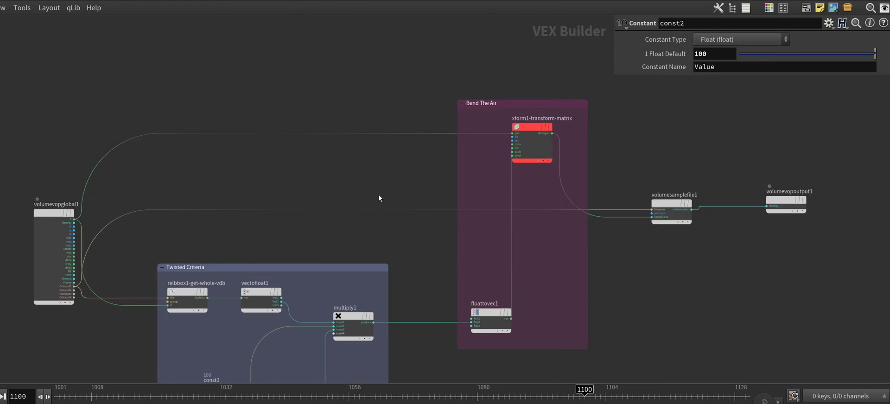
scroll(674, 209, "up", 2)
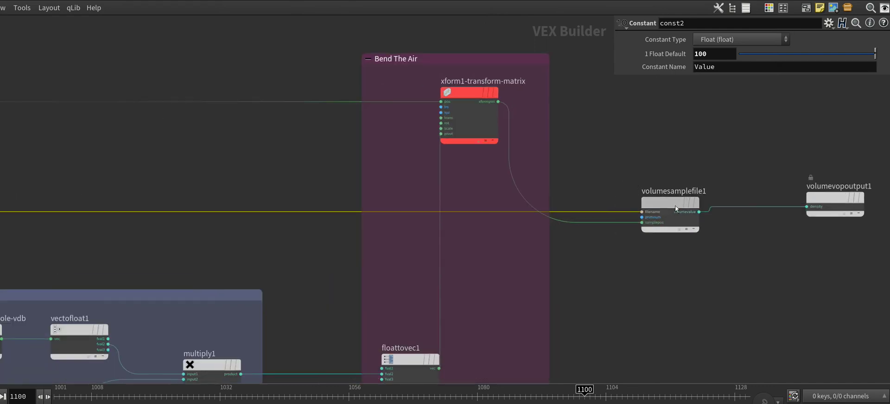
left_click(675, 205)
middle_click_drag(652, 282, 536, 279)
left_click_drag(729, 199, 768, 199)
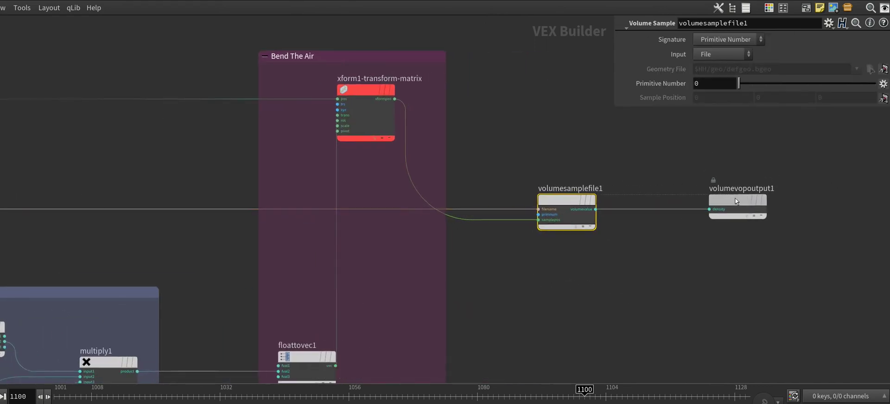
left_click(505, 284)
middle_click_drag(505, 284, 619, 263)
scroll(608, 259, "down", 1)
left_click(644, 197)
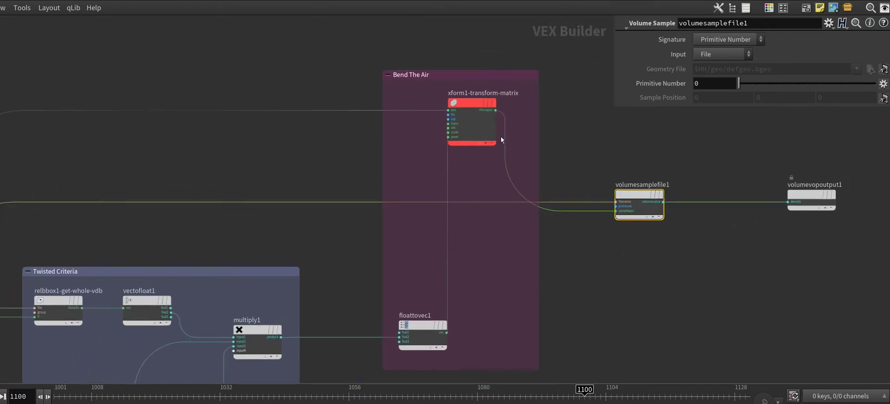
left_click(474, 108)
scroll(577, 284, "down", 2)
left_click(621, 228)
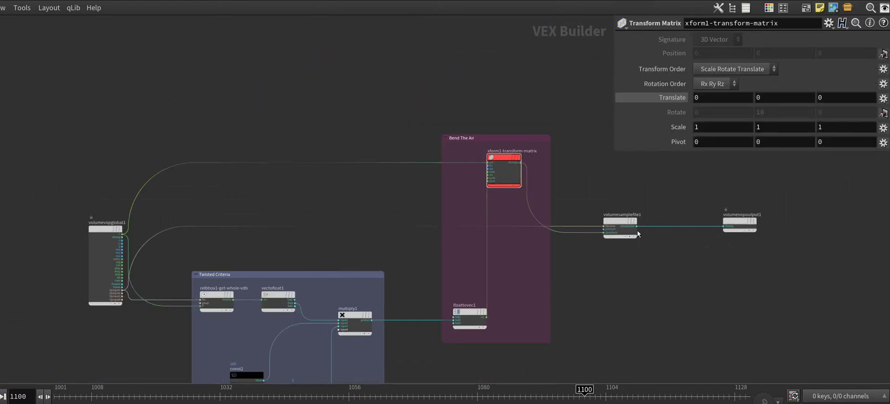
Step: Restore the split layout and revisit volumesamplefile1 inside air-bender before returning to Geometry
key("ctrl+b")
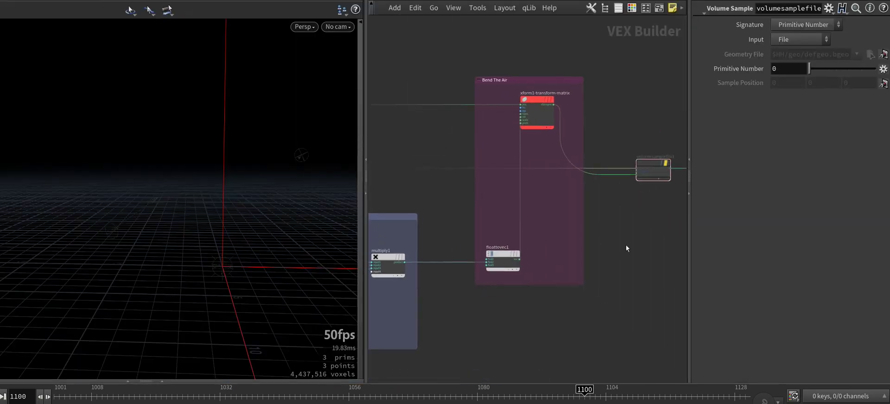
key("u")
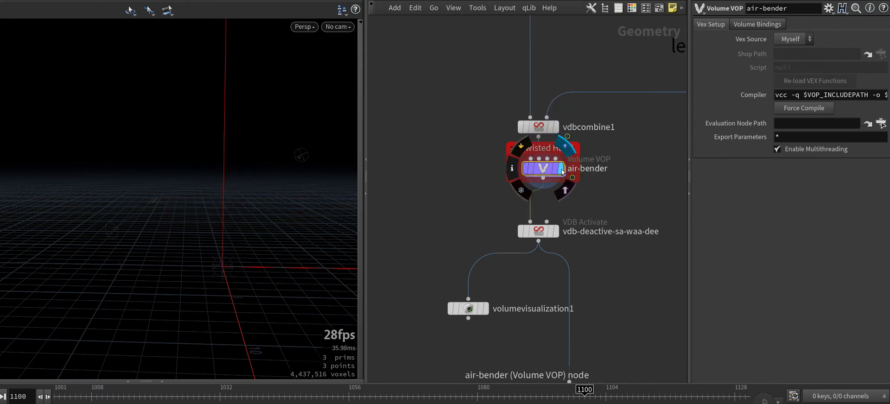
double_click(550, 174)
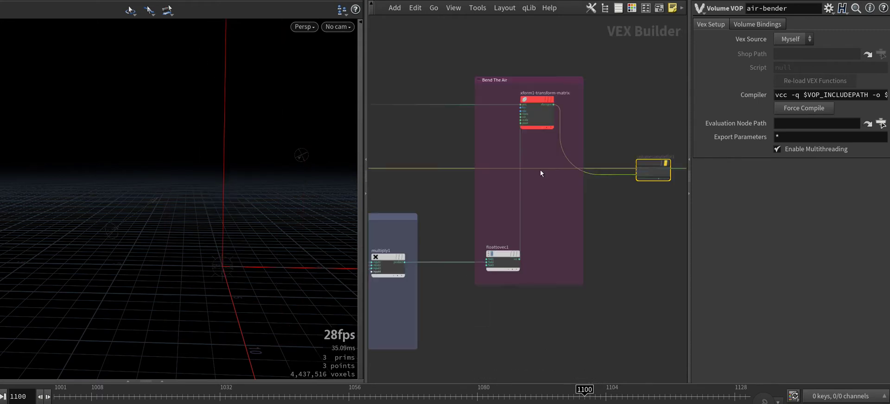
left_click_drag(648, 144, 671, 212)
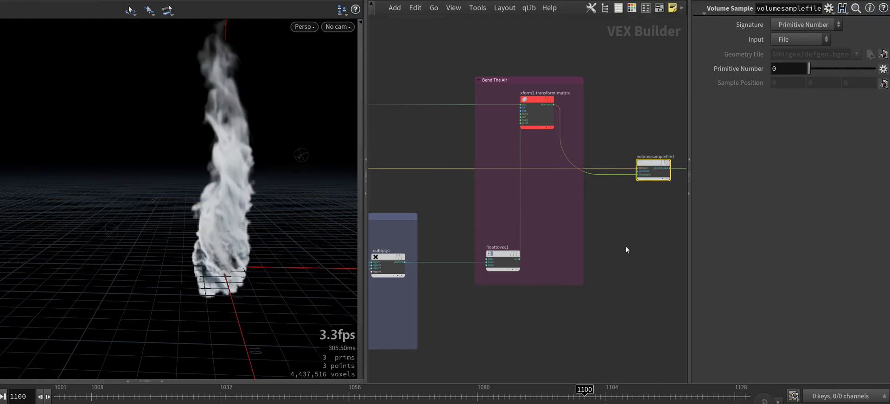
key("u")
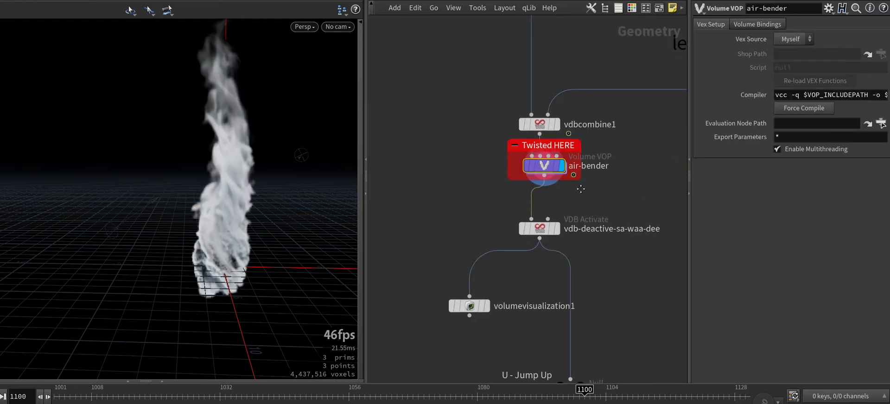
Step: Toggle the display flag across vdbcombine1, VDB Activate and air-bender, ending on the twisted smoke
scroll(541, 153, "up", 3)
left_click(554, 73)
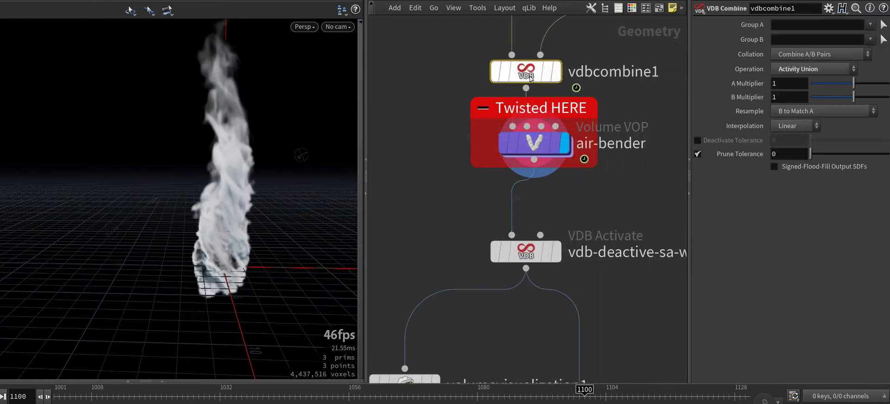
left_click(557, 74)
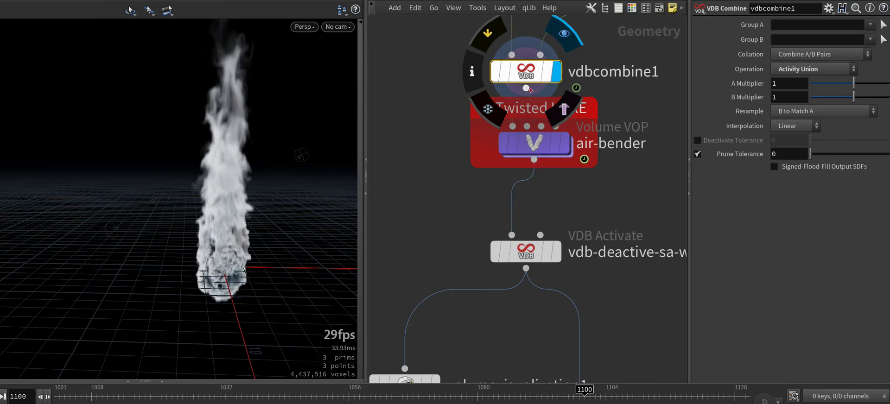
left_click(526, 253)
left_click(556, 253)
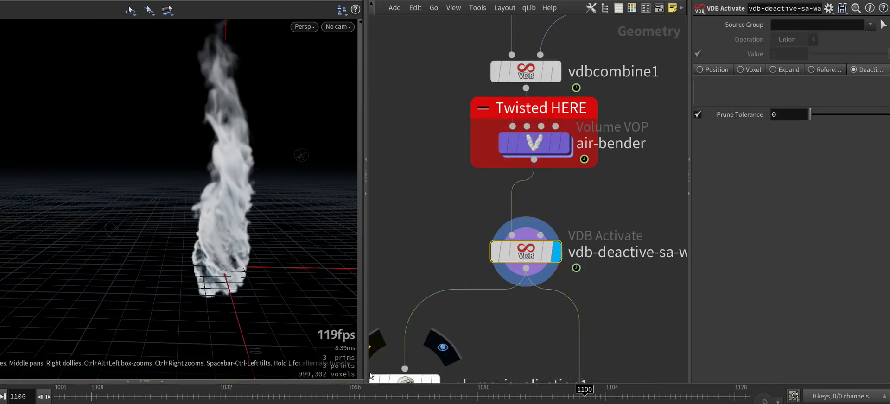
left_click(565, 143)
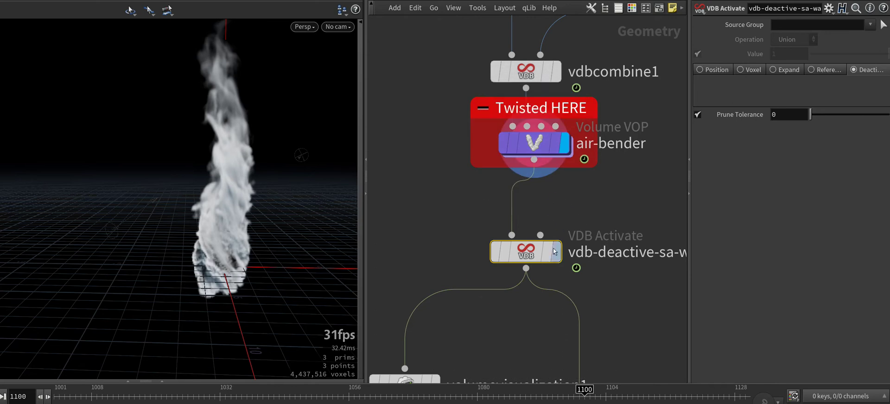
left_click(547, 144)
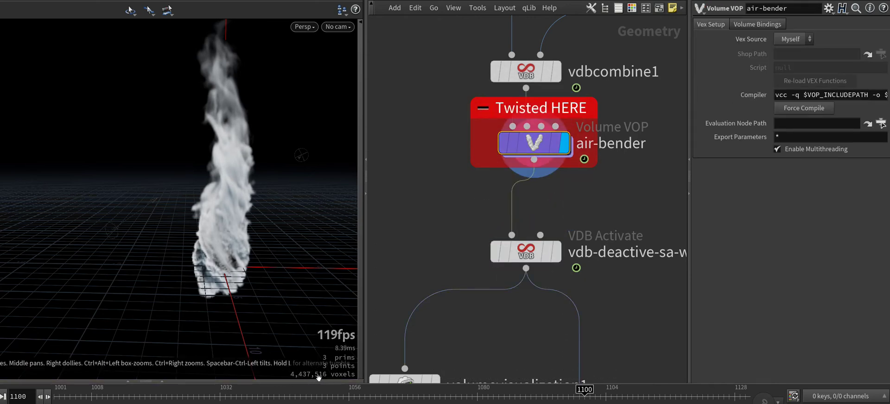
Step: Check the Guides tab of the viewport display options, then close them
key("d")
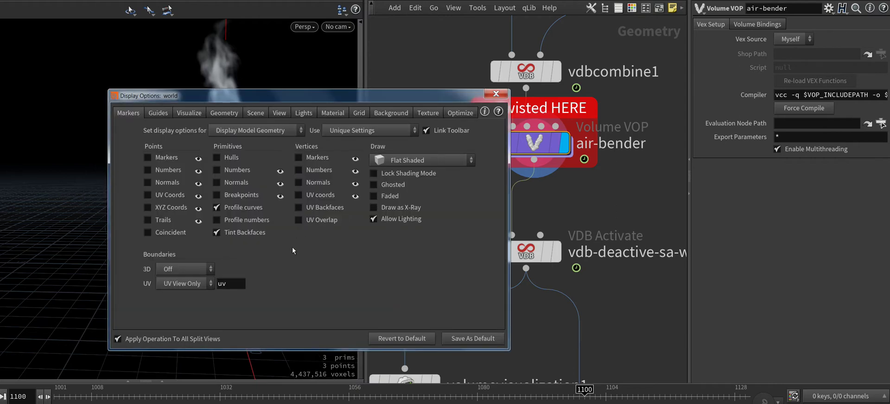
left_click(151, 114)
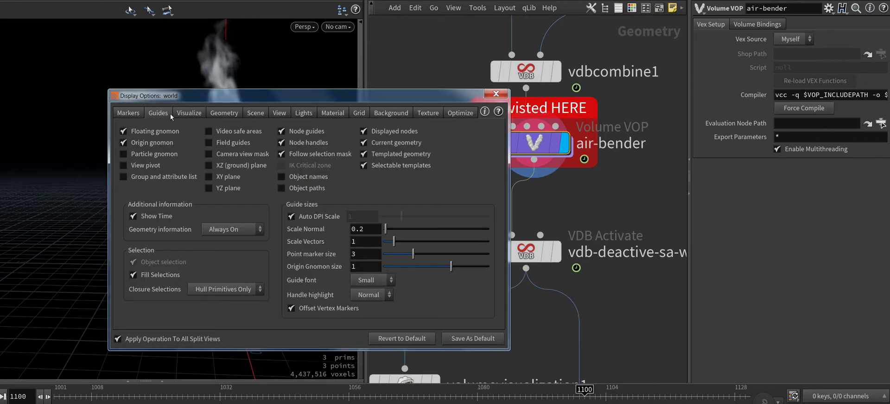
left_click(495, 94)
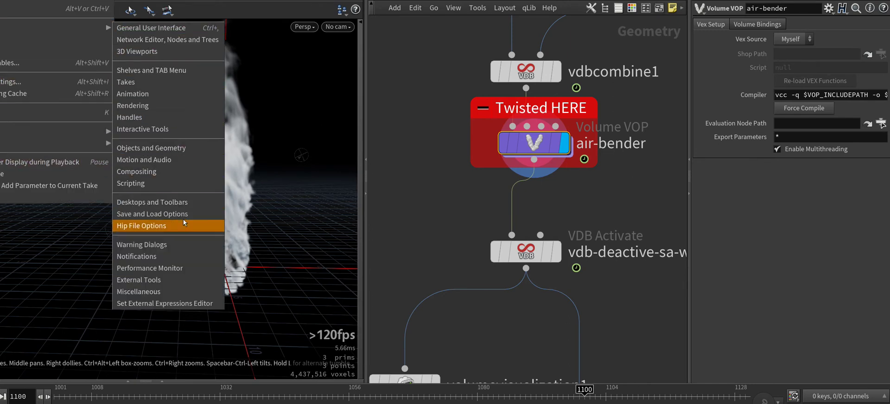
Step: Set the Notifications preference Help Tip Area to Status bar
left_click(174, 254)
left_click(136, 55)
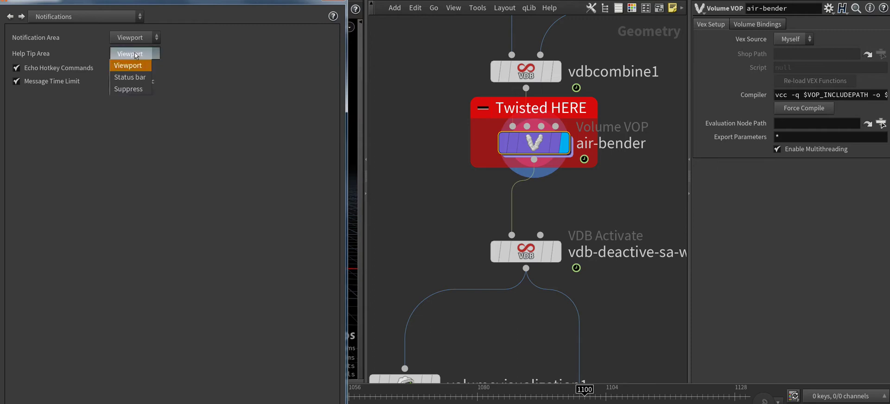
left_click(130, 78)
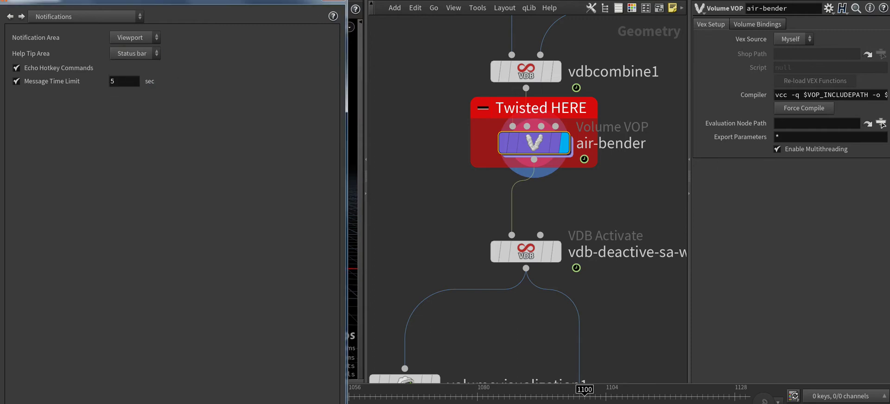
key("Escape")
Step: Set the display flag on volumevisualization1 to show the temperature-coloured smoke
middle_click_drag(452, 224, 444, 215)
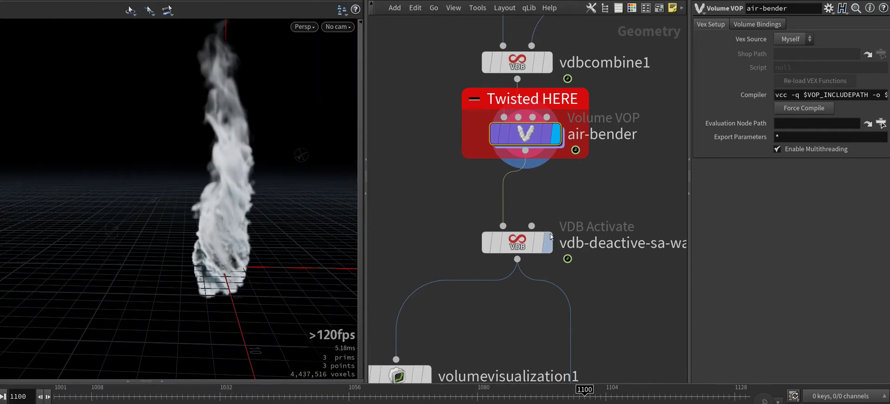
left_click(527, 246)
middle_click_drag(541, 296, 562, 190)
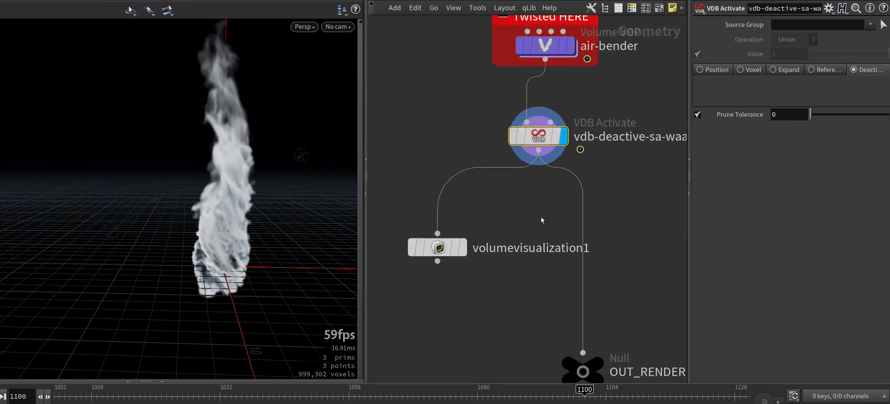
left_click_drag(487, 278, 396, 213)
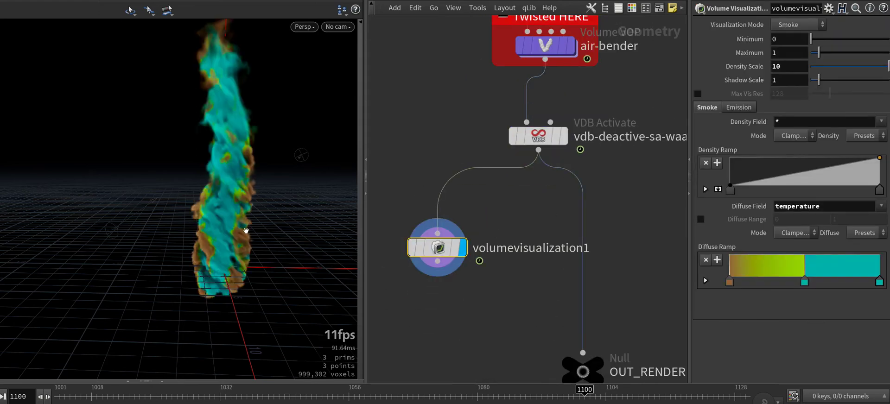
Step: Replay from the start of the range to frame 1079, orbiting around the smoke column
mouse_move(246, 230)
left_mouse_down()
mouse_move(155, 208)
mouse_move(169, 292)
mouse_move(147, 311)
left_mouse_up()
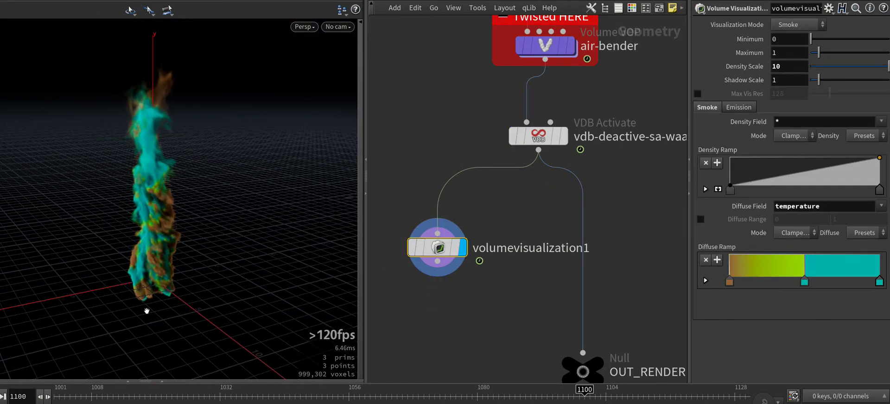
key("ctrl+Up")
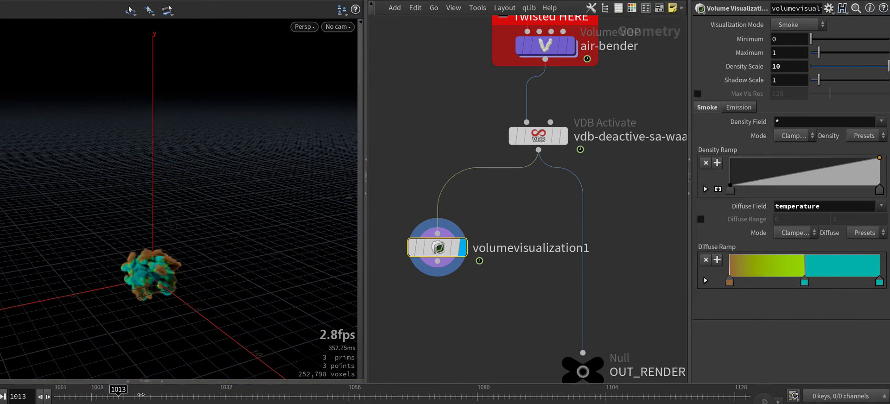
left_click_drag(141, 395, 384, 396)
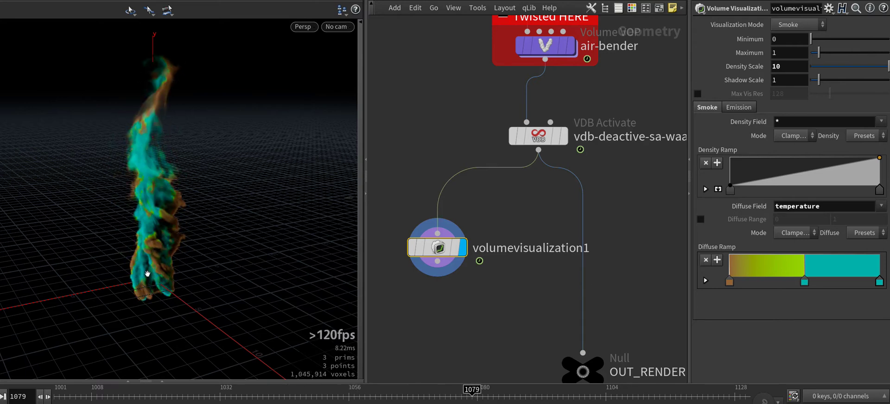
mouse_move(148, 274)
left_mouse_down("alt")
mouse_move(214, 255)
mouse_move(264, 255)
mouse_move(252, 249)
mouse_move(284, 204)
mouse_move(123, 241)
mouse_move(228, 252)
mouse_move(190, 253)
left_mouse_up("alt")
middle_click_drag(548, 314, 467, 227)
Step: Zoom out the network and bring the test-deform-pyro-big-turbulence File Cache node into view
left_click(481, 261)
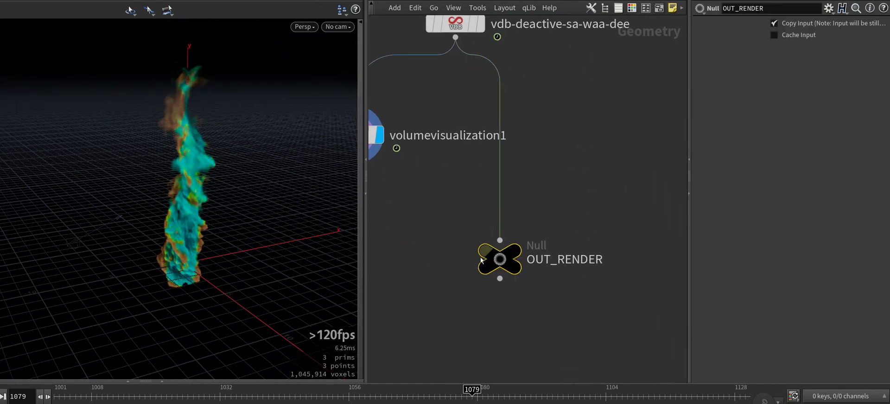
middle_click_drag(482, 260, 498, 299)
mouse_move(588, 35)
middle_mouse_down()
mouse_move(588, 211)
mouse_move(550, 255)
mouse_move(523, 181)
middle_mouse_up()
scroll(606, 196, "down", 3)
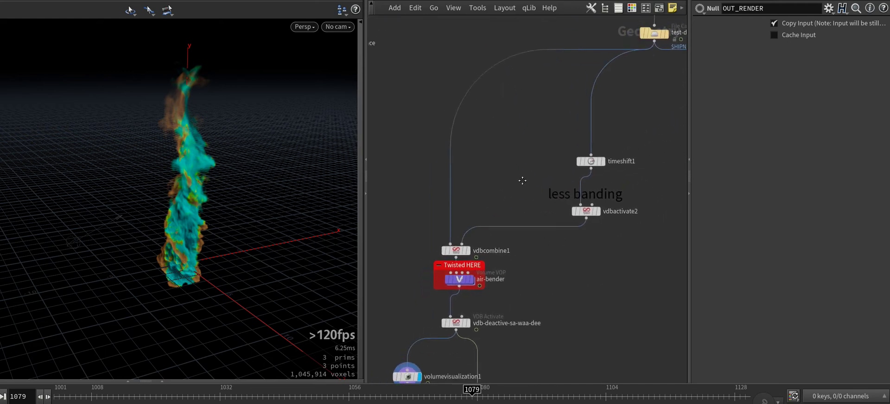
mouse_move(522, 139)
middle_mouse_down()
mouse_move(537, 265)
mouse_move(437, 180)
mouse_move(564, 195)
middle_mouse_up()
Step: Inspect the file cache node's parameters and bring the axiom solver source chain into view
left_click(457, 76)
left_click(468, 76)
middle_click_drag(580, 158, 444, 207)
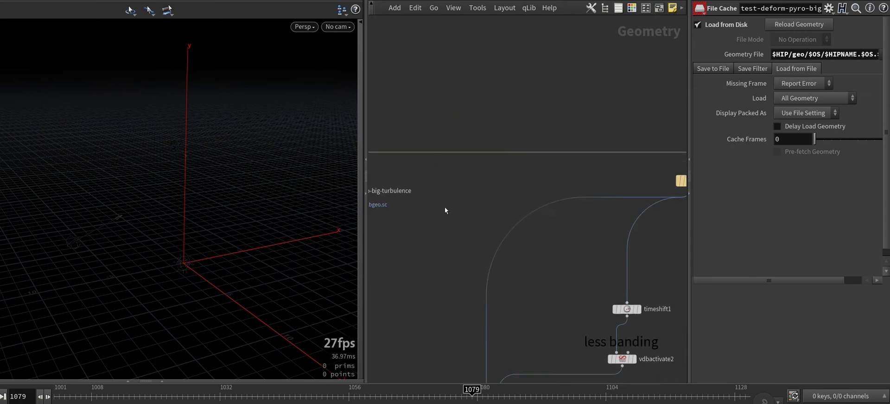
scroll(445, 210, "down", 2)
left_click_drag(520, 249, 603, 296)
mouse_move(503, 279)
middle_mouse_down()
mouse_move(606, 165)
mouse_move(513, 198)
middle_mouse_up()
scroll(606, 165, "up", 3)
Step: Display axiom_solver1 at frame 1001, then select object_merge2 and axiom_sourceShape1 together
left_click(486, 183)
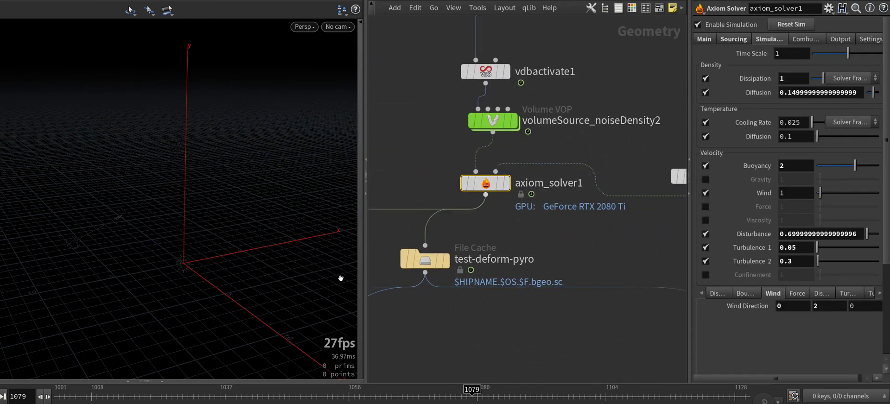
key("ctrl+Left")
key("r")
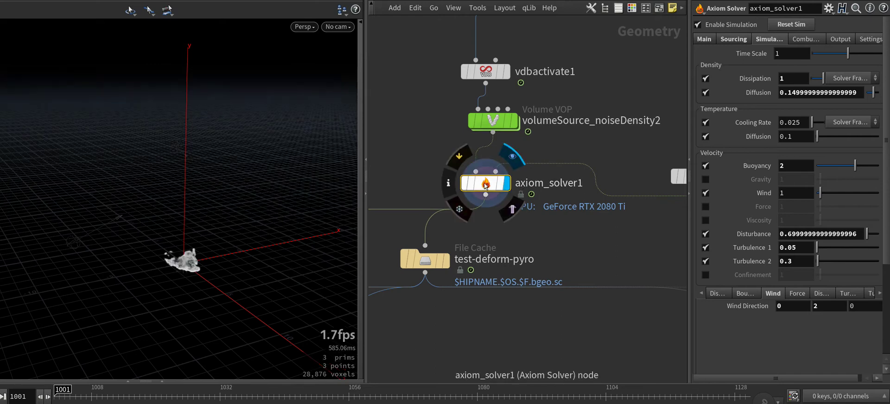
middle_click_drag(632, 164, 433, 214)
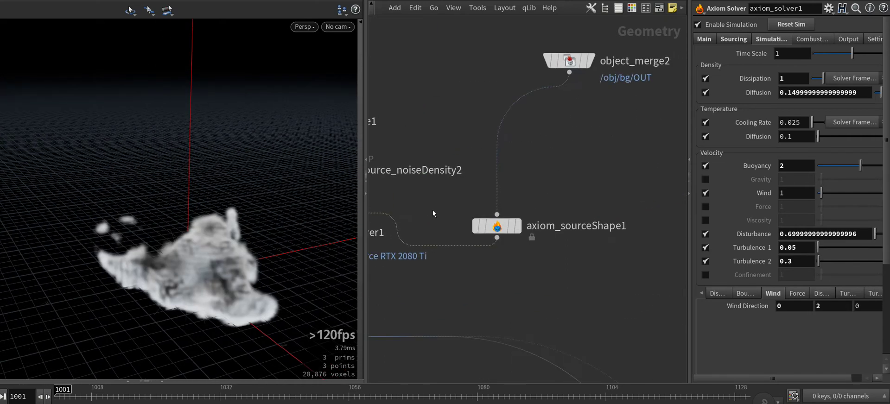
scroll(433, 214, "down", 2)
left_click_drag(494, 79, 647, 230)
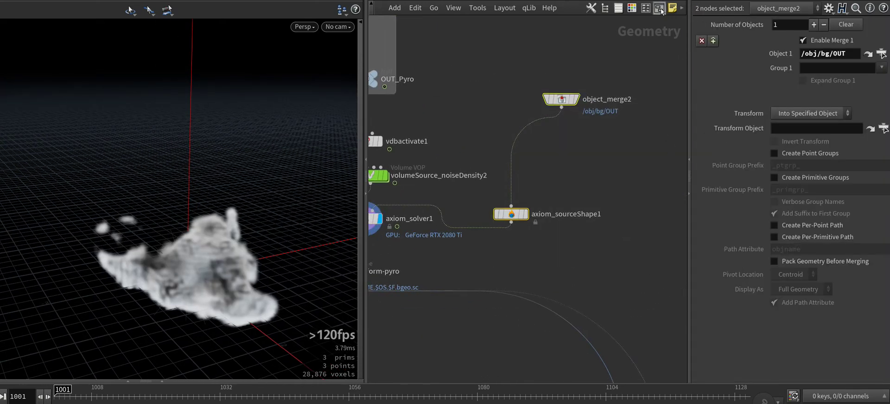
Step: Wrap the two selected nodes in a network box titled 'Collision Shape'
key("shift+o")
double_click(541, 83)
type("Colli")
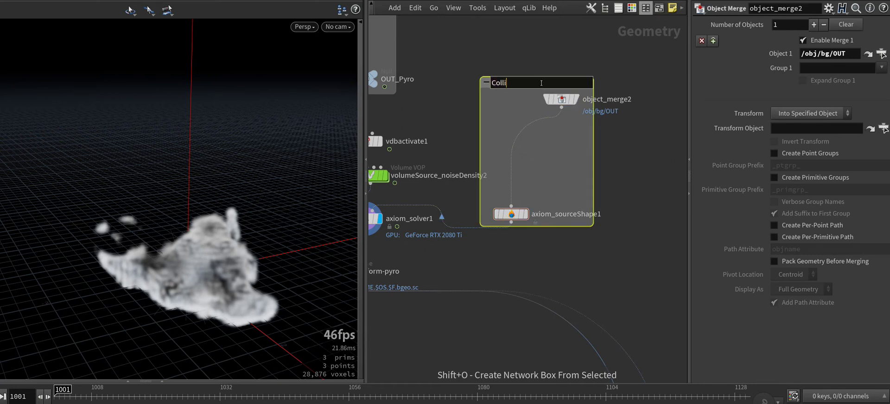
type("soin")
type("hape")
key("Return")
left_click_drag(560, 104, 551, 120)
Step: Rename object_merge2 to object_merge_BG_Stage and display its backdrop geometry
double_click(632, 114)
type("_BG_Stage")
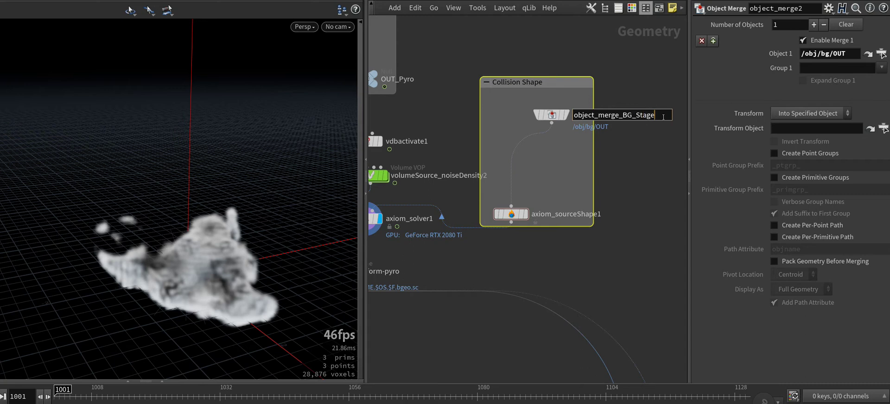
key("Return")
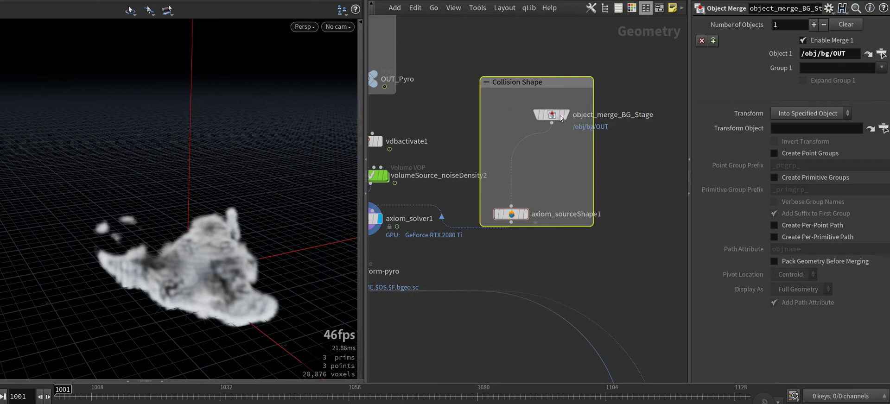
left_click(562, 116)
mouse_move(219, 173)
left_mouse_down()
mouse_move(175, 170)
mouse_move(60, 205)
mouse_move(93, 204)
left_mouse_up()
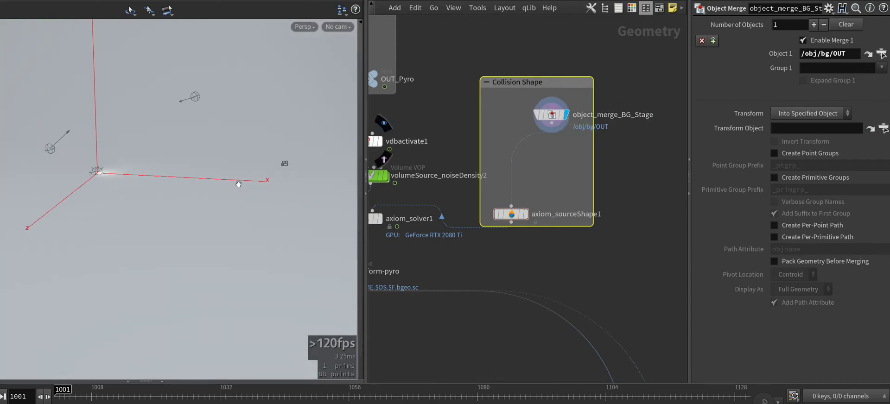
Step: Open the Axiom solver settings and orbit around the smoke, checking the plume at frame 1058
left_click(528, 217)
middle_click_drag(393, 223, 536, 189)
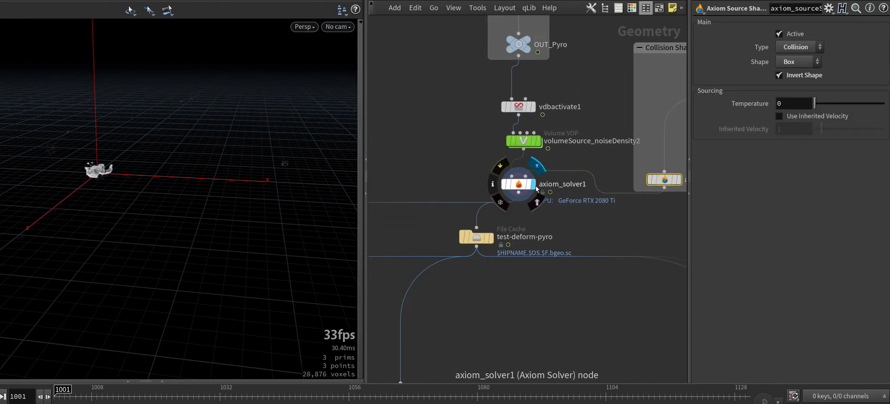
left_click(537, 189)
scroll(134, 159, "up", 5)
mouse_move(133, 159)
left_mouse_down()
mouse_move(326, 195)
mouse_move(235, 114)
left_mouse_up()
scroll(326, 195, "down", 5)
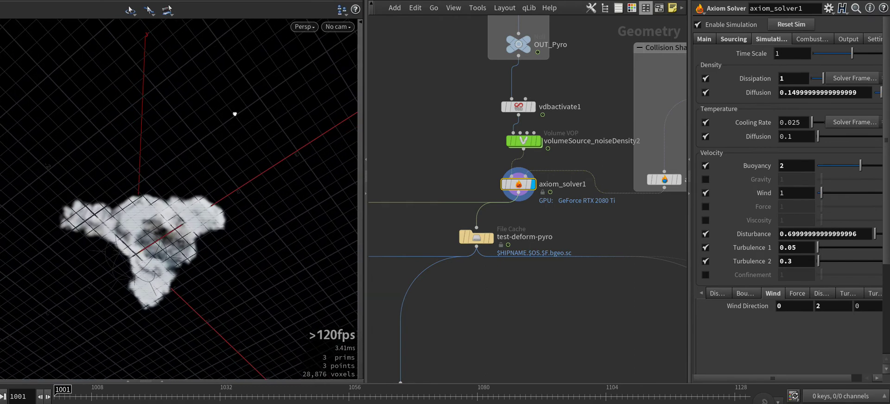
mouse_move(119, 198)
left_mouse_down()
mouse_move(90, 298)
mouse_move(145, 231)
left_mouse_up()
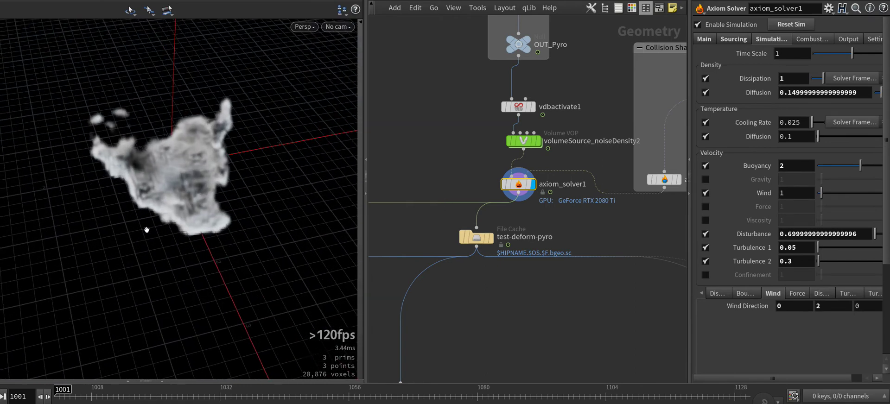
scroll(200, 171, "up", 5)
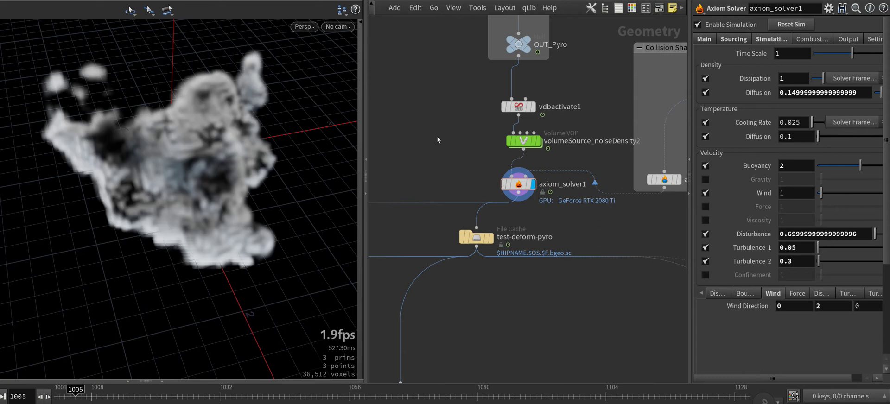
left_click_drag(155, 193, 249, 224)
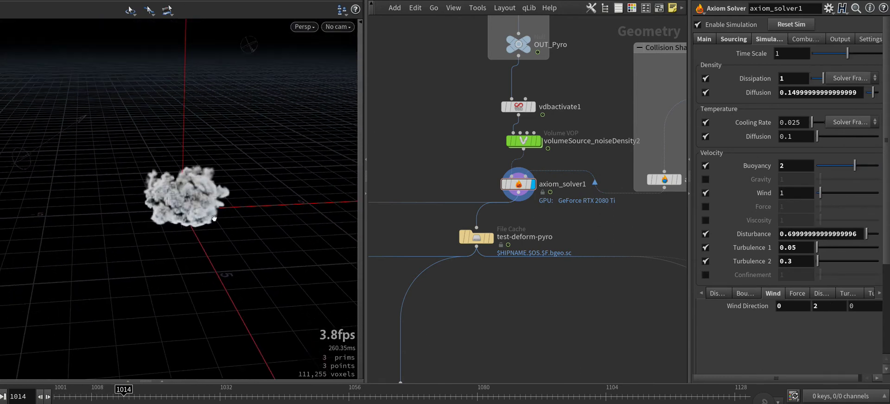
key("d")
left_click(496, 95)
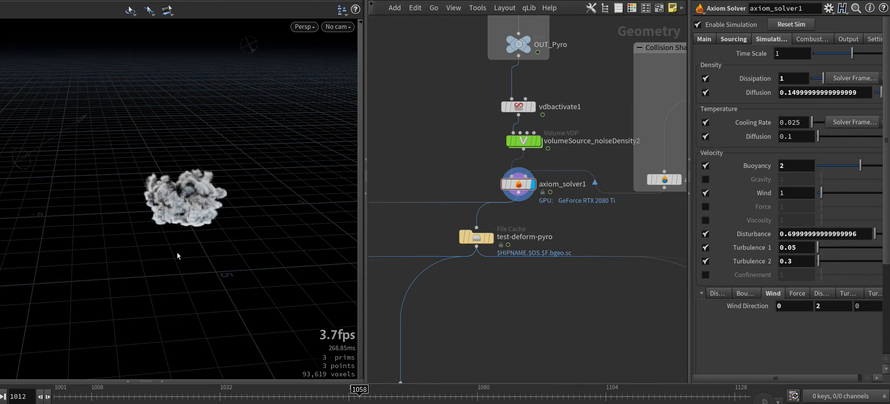
mouse_move(177, 256)
left_mouse_down()
mouse_move(147, 204)
mouse_move(129, 218)
left_mouse_up()
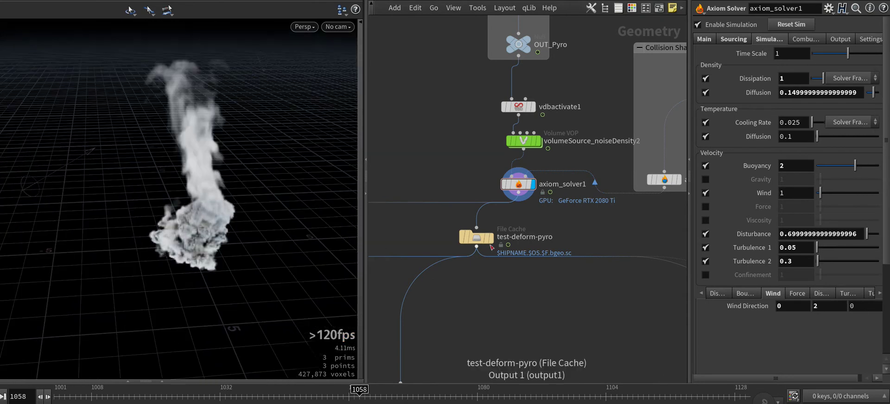
Step: Try Turbulence 1 at 12 and replay the simulation from frame 1001
left_click(798, 251)
type("1")
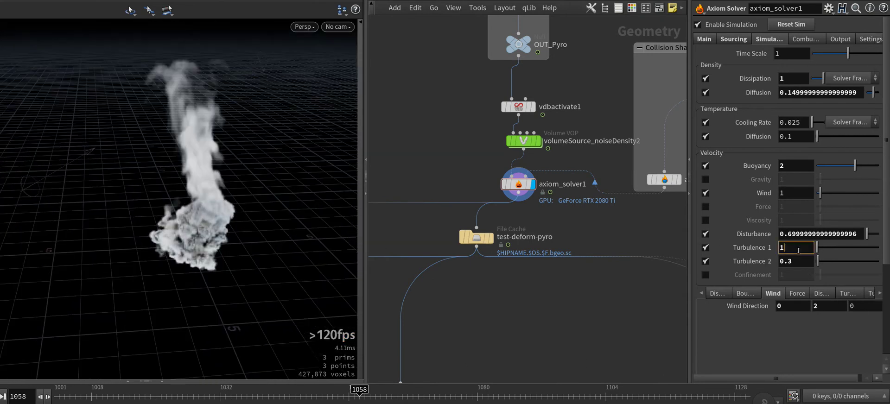
type("2")
key("Return")
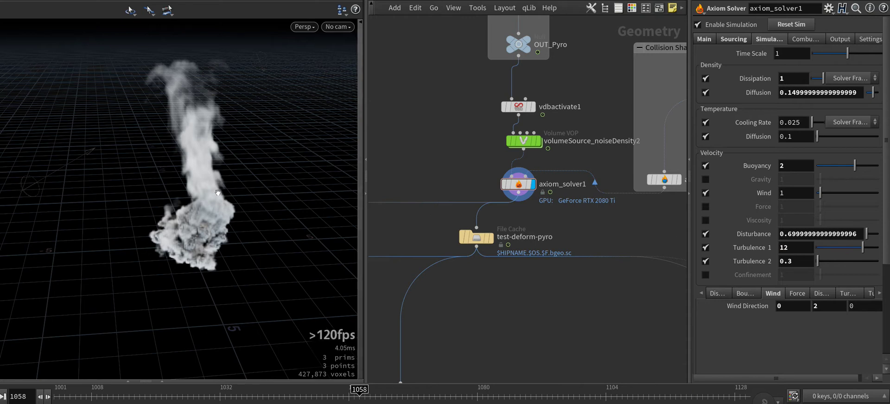
key("ctrl+Up")
key("Up")
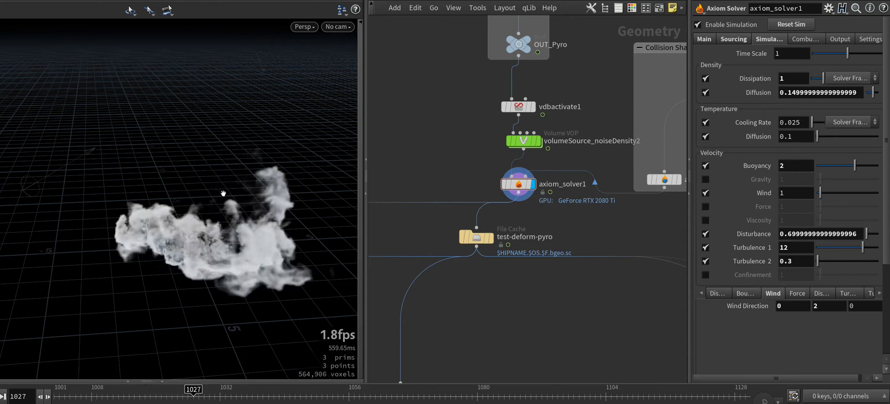
Step: Set Turbulence 1 to 5 and Turbulence 2 to 0.7, then restart playback from frame 1001
left_click(792, 248)
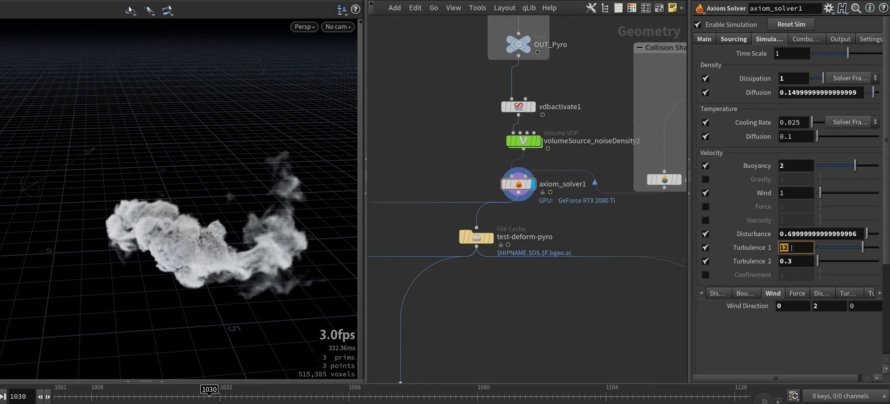
type("5")
key("Return")
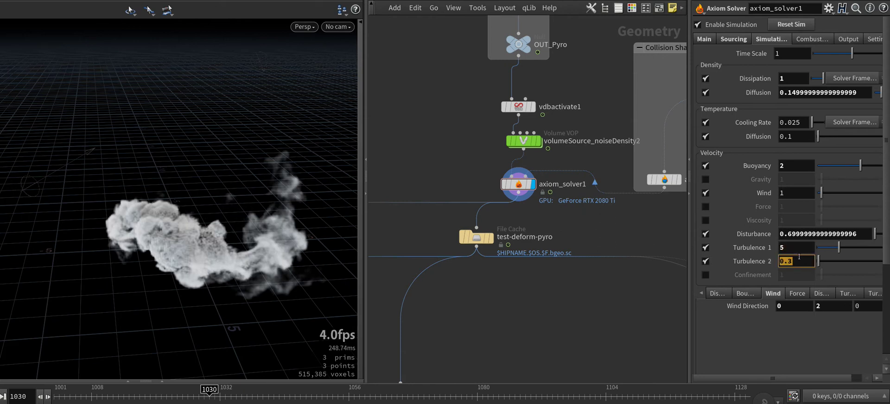
type("0.7")
key("Return")
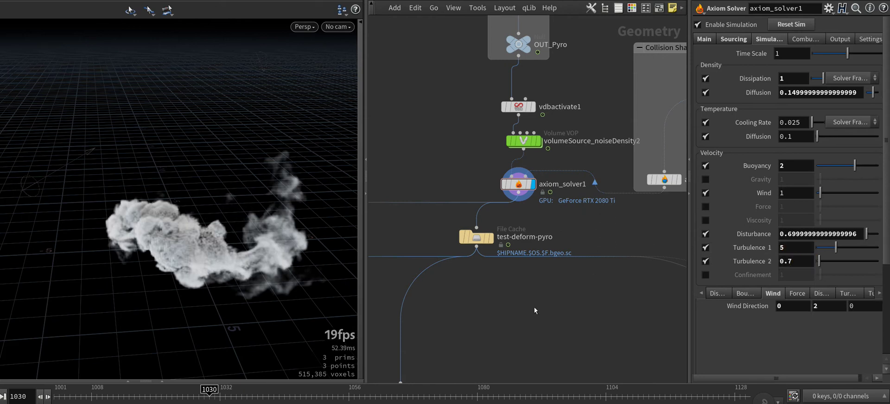
key("ctrl+Up")
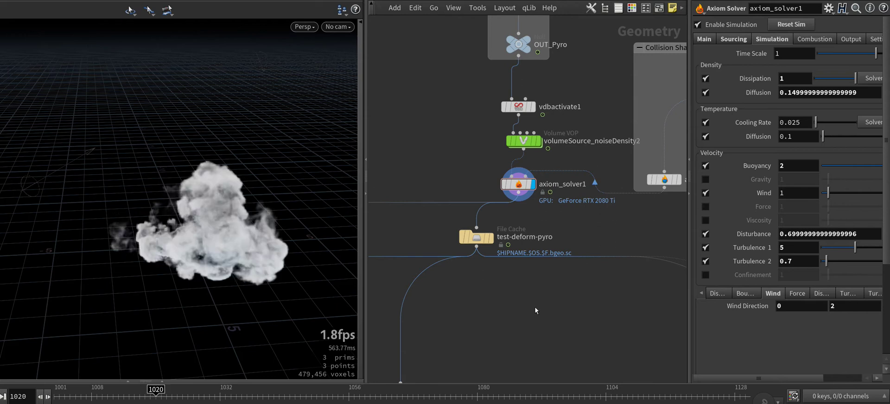
middle_click_drag(502, 311, 491, 232)
Step: Save the test-deform-pyro-big-turbulence cache for frames 1001–1130 to disk, then add a Switch node
scroll(487, 213, "up", 5)
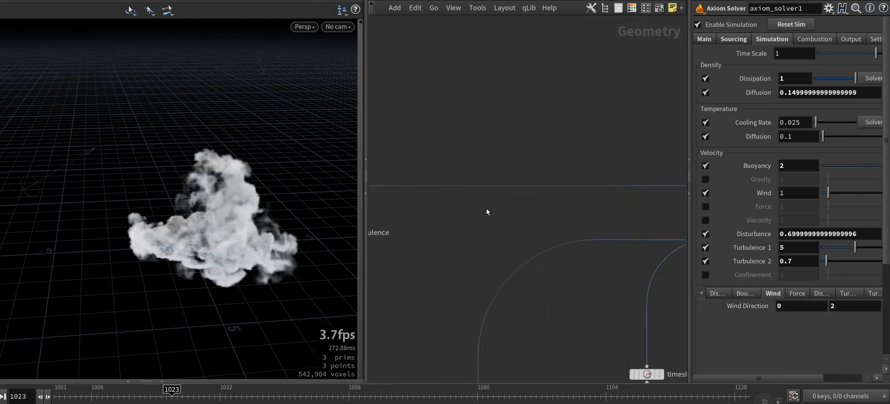
scroll(487, 212, "down", 5)
left_click(449, 219)
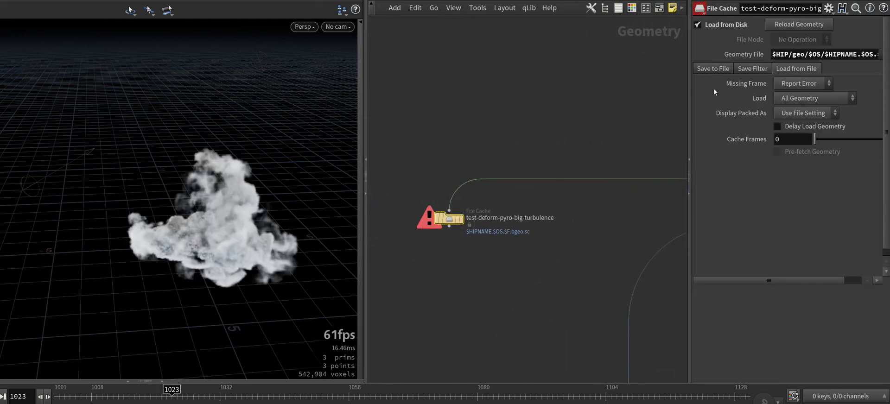
left_click(704, 67)
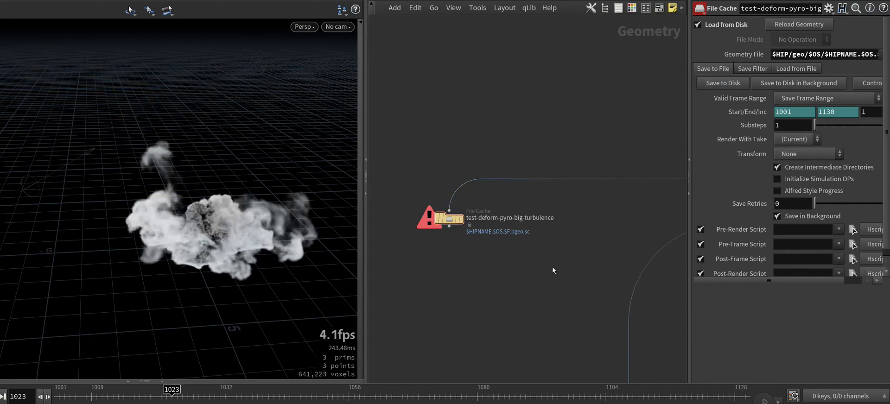
key("Tab")
key("Return")
Step: Place switch1 under the big-turbulence cache, with test-deform-pyro as second input, feeding timeshift1 and vdbcombine1
left_click(569, 278)
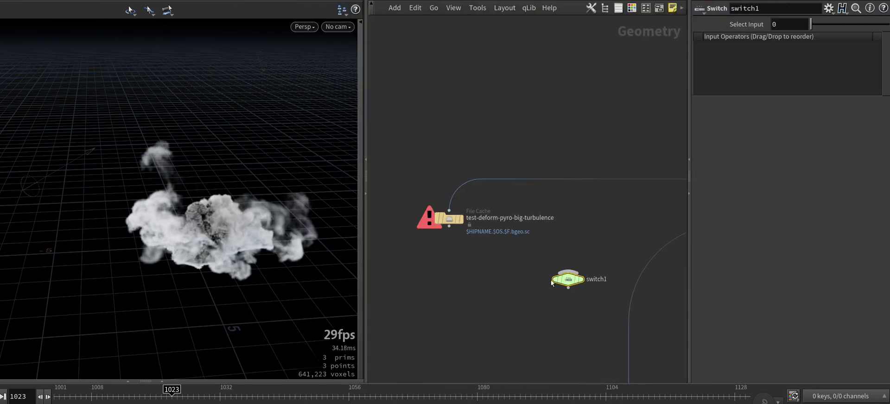
left_click_drag(449, 227, 568, 273)
scroll(482, 153, "down", 3)
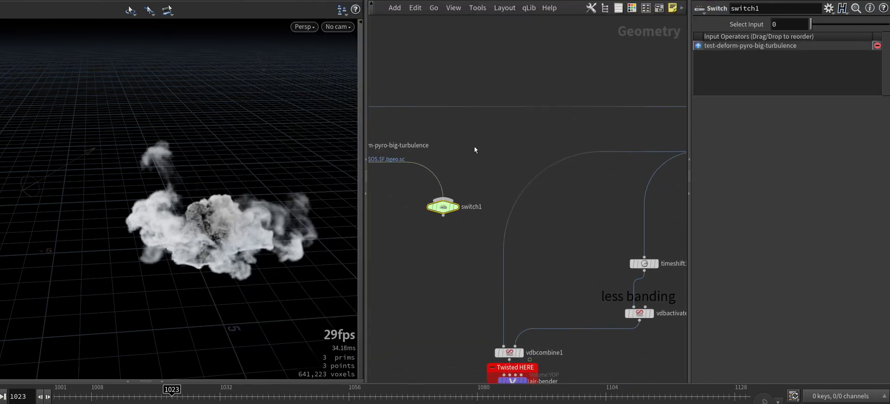
key("h")
mouse_move(606, 146)
left_mouse_down()
mouse_move(549, 141)
mouse_move(450, 178)
left_mouse_up()
left_click(454, 178)
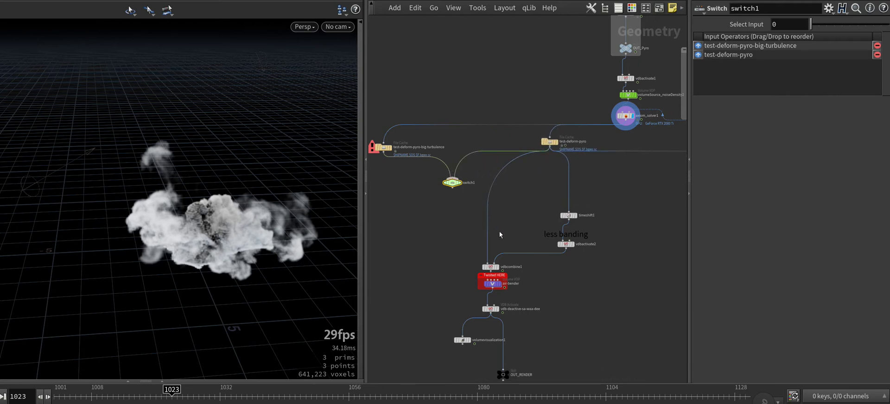
left_click(569, 213)
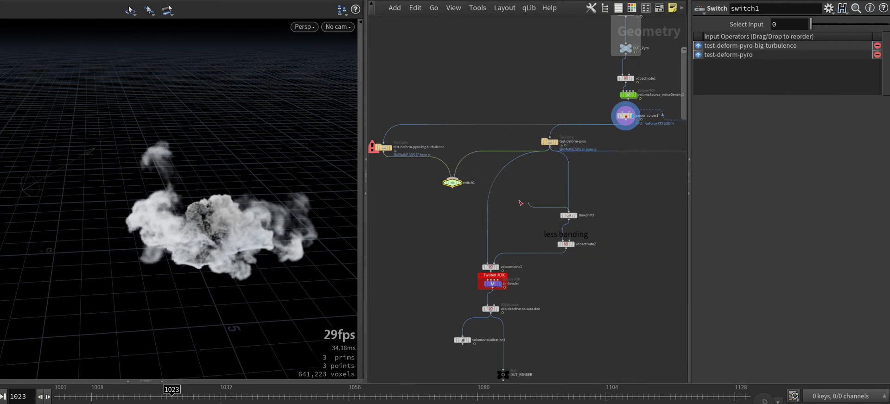
left_click(489, 264)
left_click(454, 185)
Step: Add a sticky note below the big-turbulence File Cache node
scroll(494, 182, "up", 4)
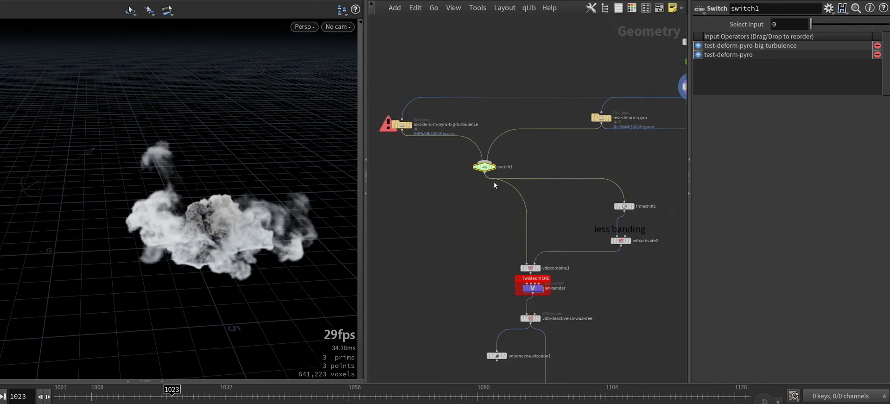
left_click(450, 157)
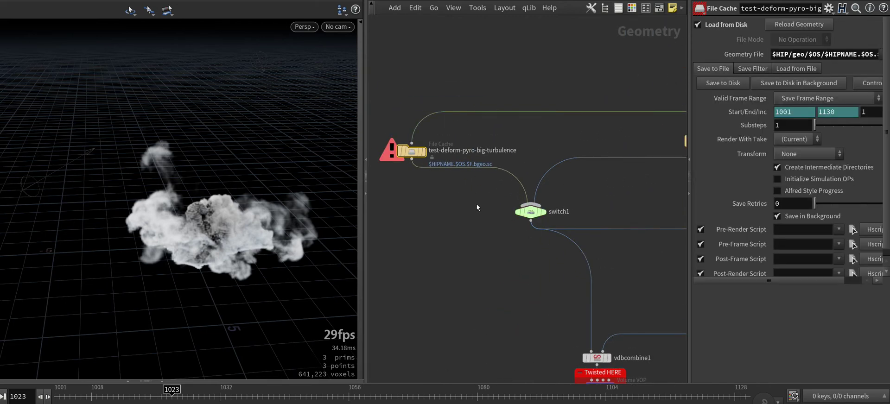
left_click(672, 9)
left_click_drag(552, 124, 417, 181)
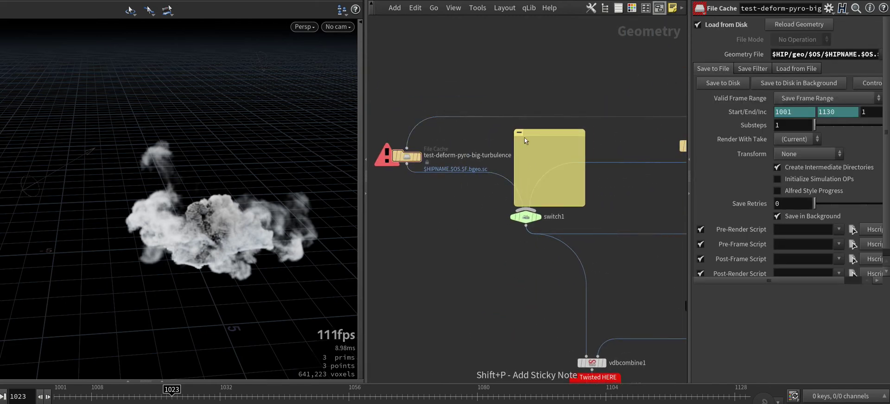
Step: Display the air-bender twisted output and scrub to frame 1058 to check the twist
left_click(525, 218)
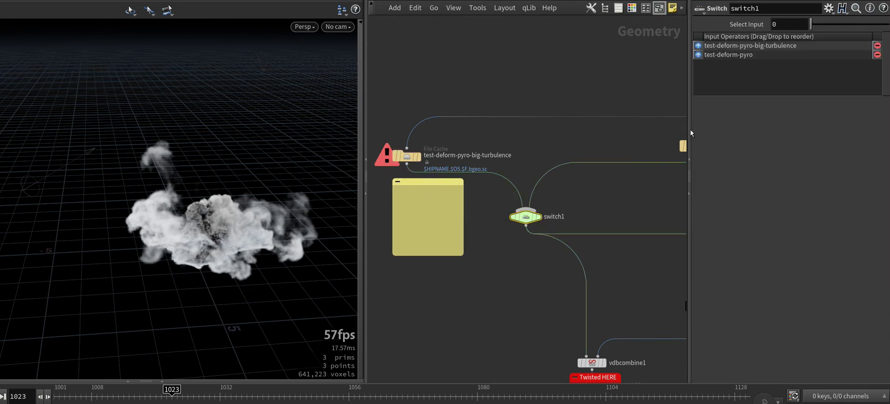
mouse_move(536, 231)
middle_mouse_down()
mouse_move(472, 189)
mouse_move(493, 213)
mouse_move(432, 213)
mouse_move(449, 198)
mouse_move(409, 163)
mouse_move(409, 142)
middle_mouse_up()
left_click(473, 224)
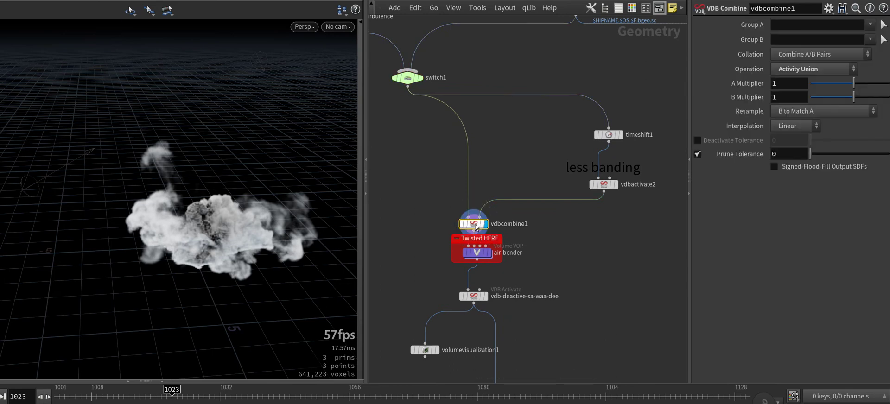
left_click_drag(240, 217, 236, 241)
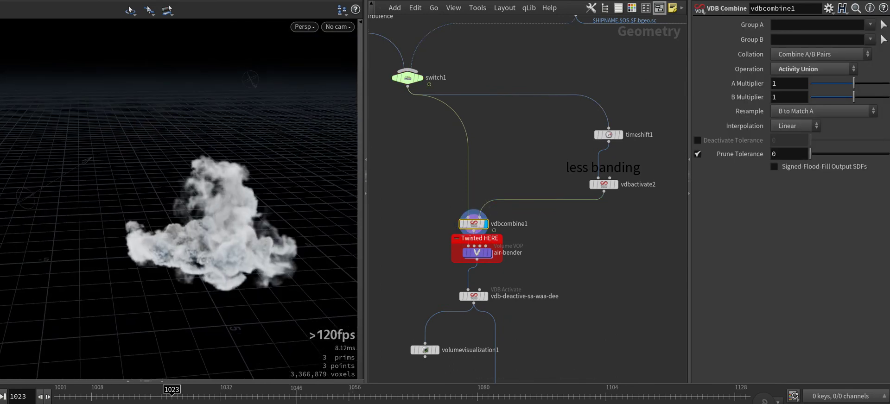
left_click_drag(171, 389, 504, 394)
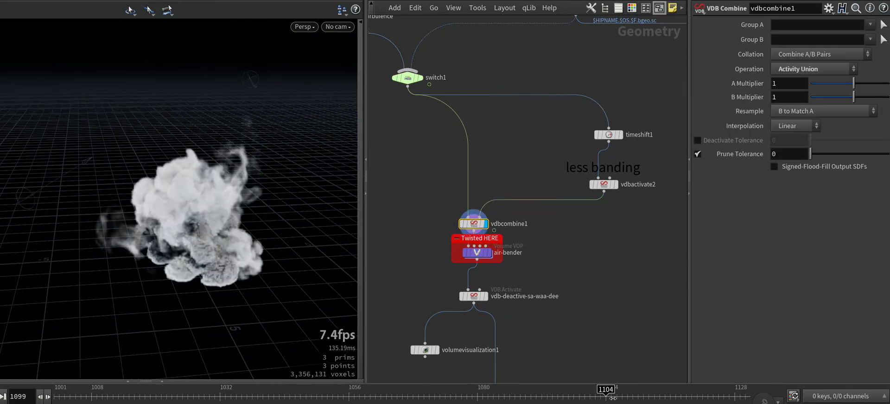
left_click(306, 393)
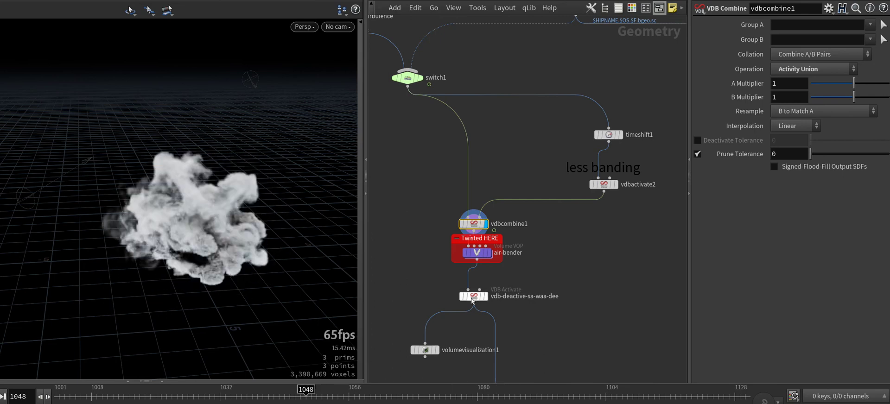
left_click(489, 253)
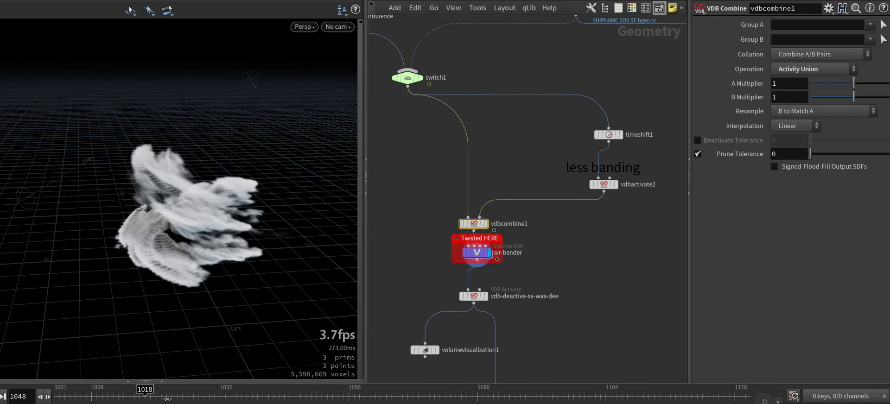
left_click_drag(167, 399, 359, 395)
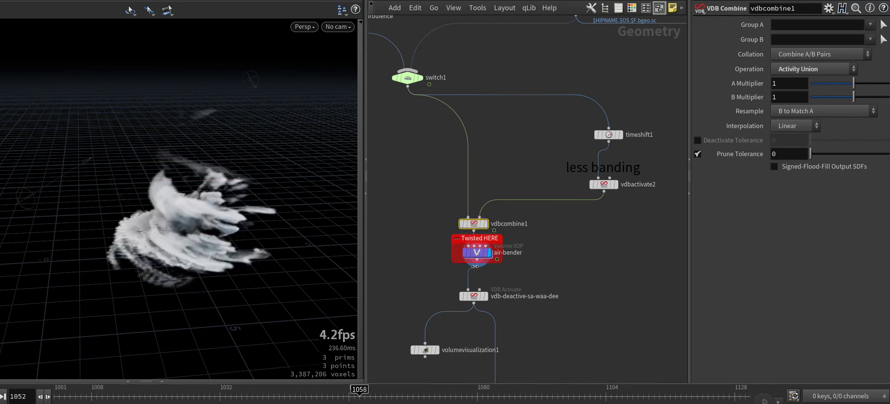
Step: Inside the air-bender network, lower const2 from 100 to 35
double_click(477, 253)
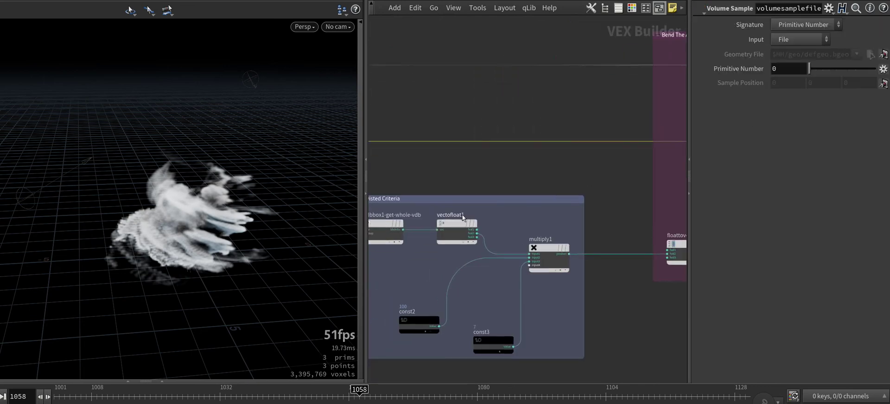
left_click(466, 217)
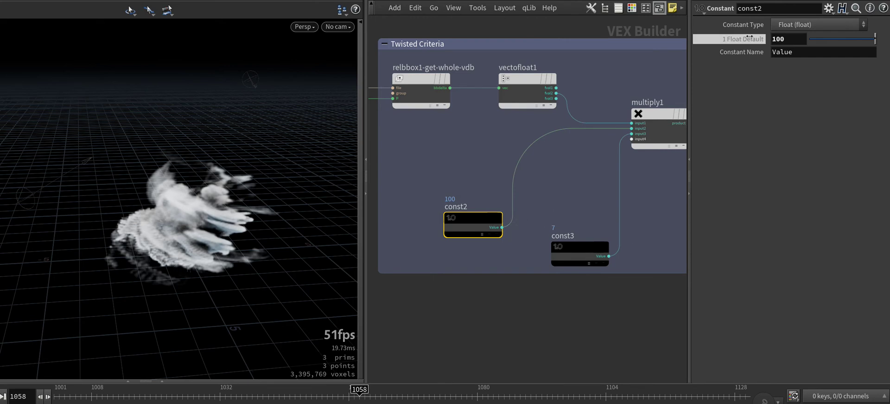
middle_click_drag(749, 34, 689, 41)
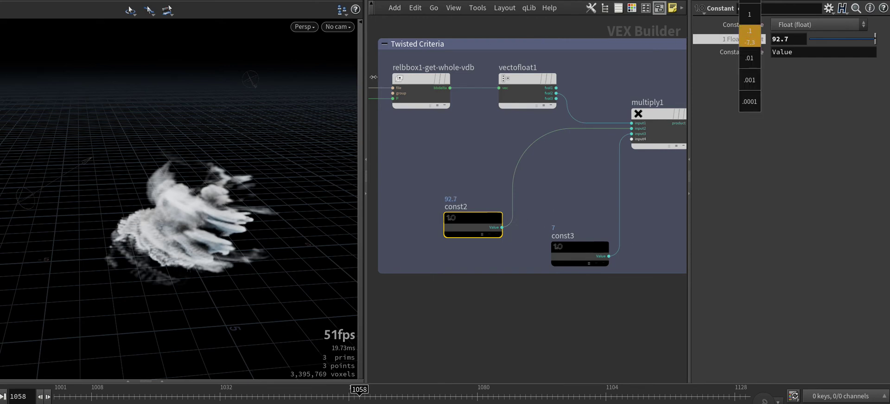
middle_click_drag(373, 77, 389, 77)
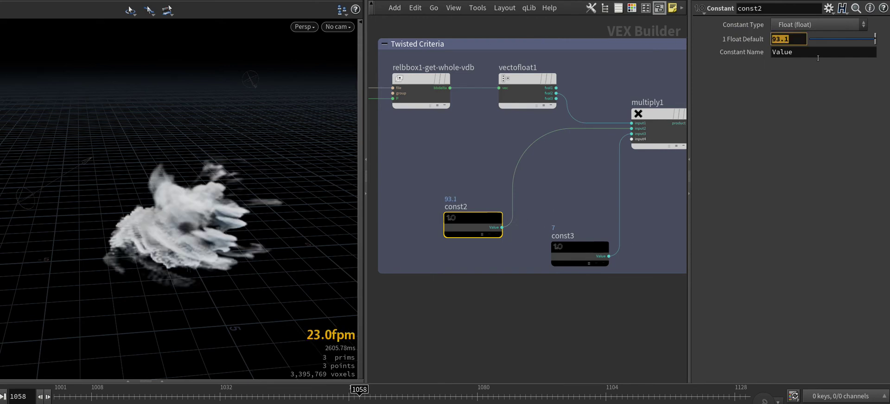
type("35")
key("Return")
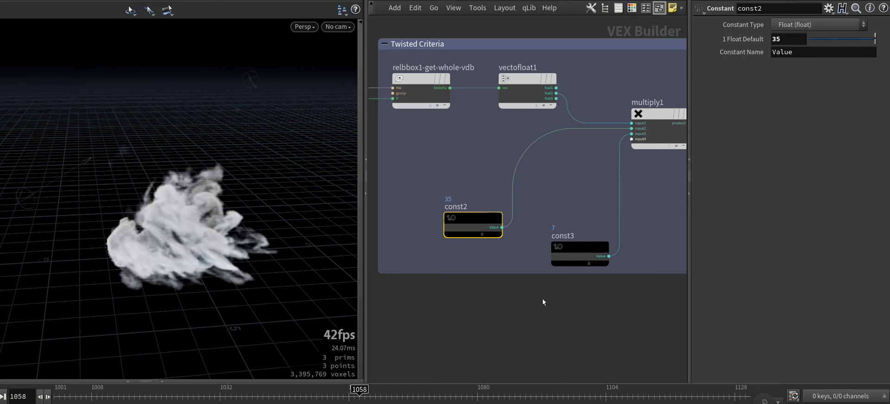
Step: Set const3 to 5 and orbit around the reshaped smoke
left_click(566, 258)
type("2")
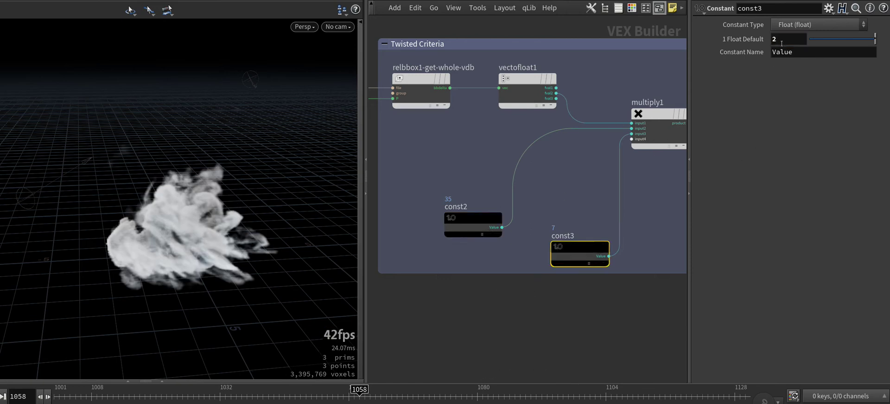
key("Return")
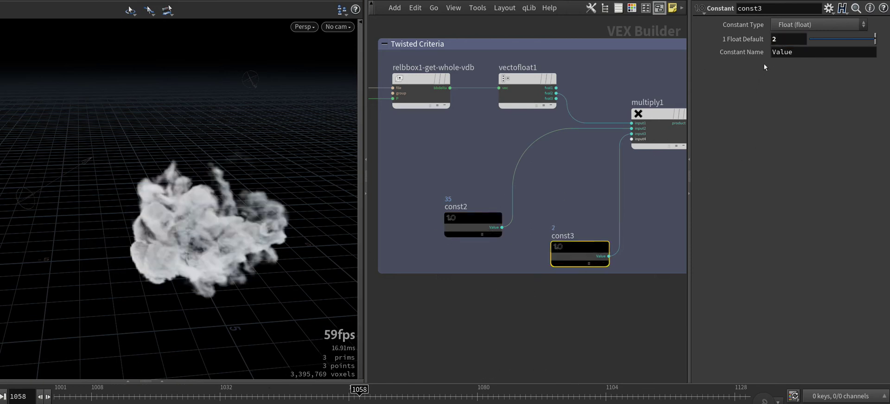
type("5")
key("Return")
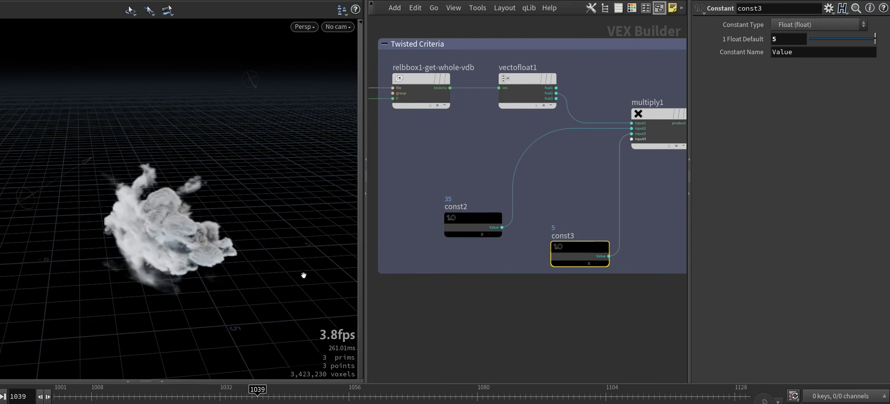
left_click_drag(278, 263, 143, 213)
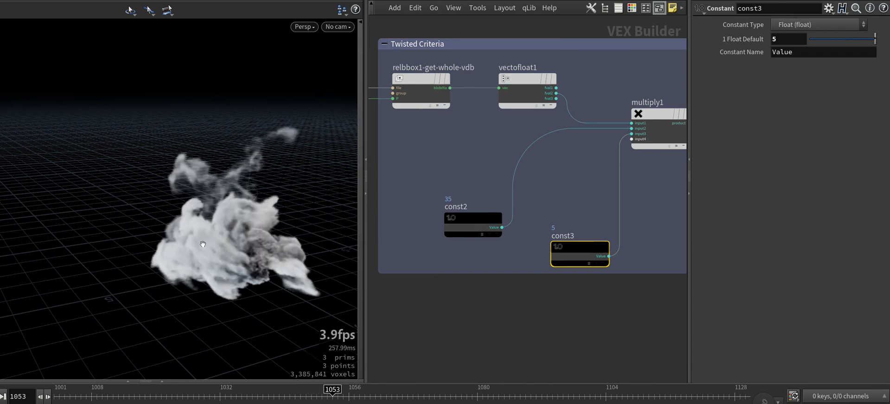
left_click_drag(239, 256, 255, 249)
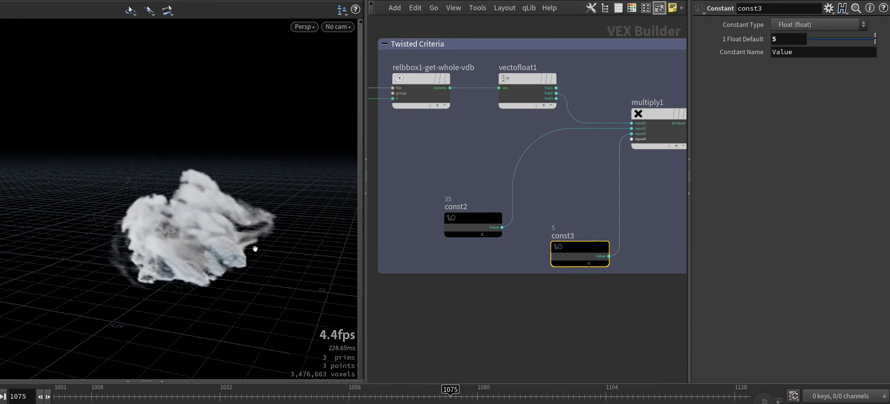
left_click_drag(204, 240, 260, 234)
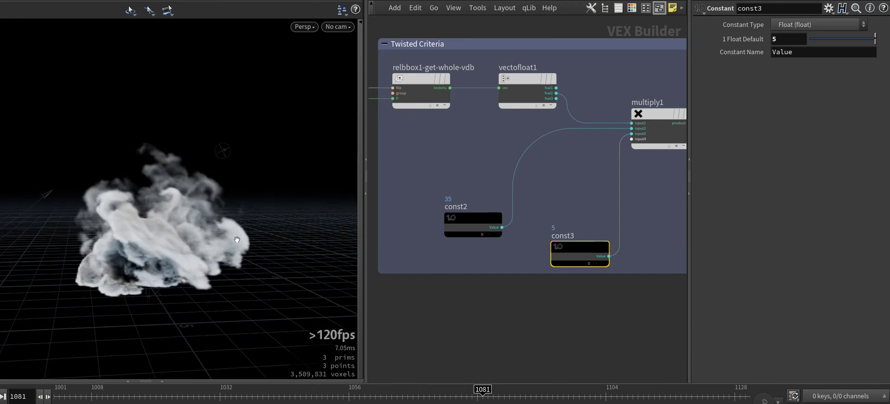
Step: Try const2 at -150 and const3 at 25, then 8, viewing the smoke near frame 1030
left_click(496, 232)
type("-150")
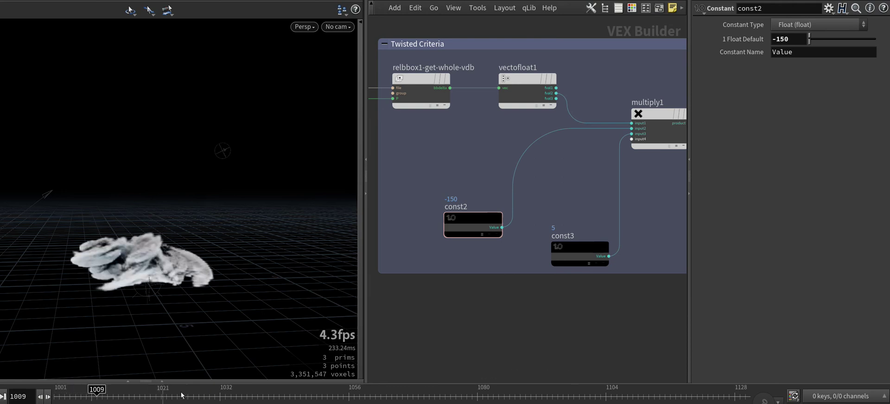
left_click(210, 394)
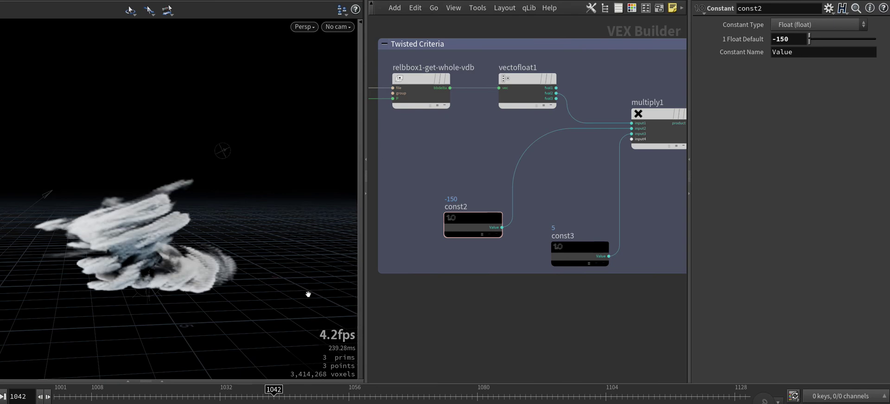
mouse_move(128, 179)
left_mouse_down()
mouse_move(249, 221)
mouse_move(190, 193)
mouse_move(308, 243)
mouse_move(215, 241)
mouse_move(241, 246)
left_mouse_up()
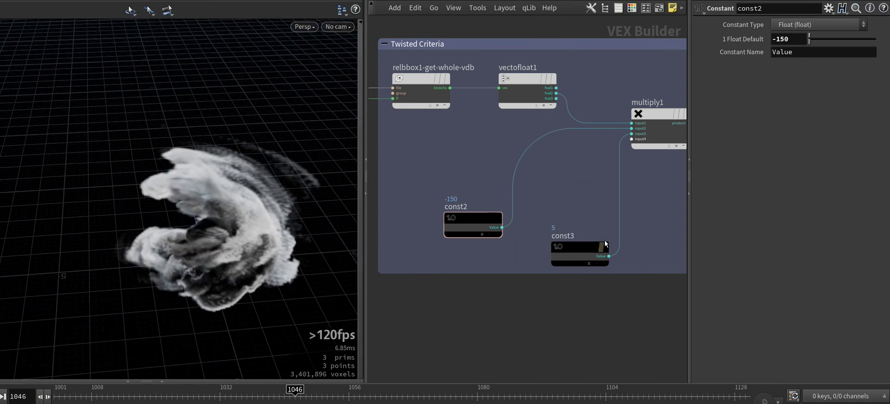
left_click(598, 250)
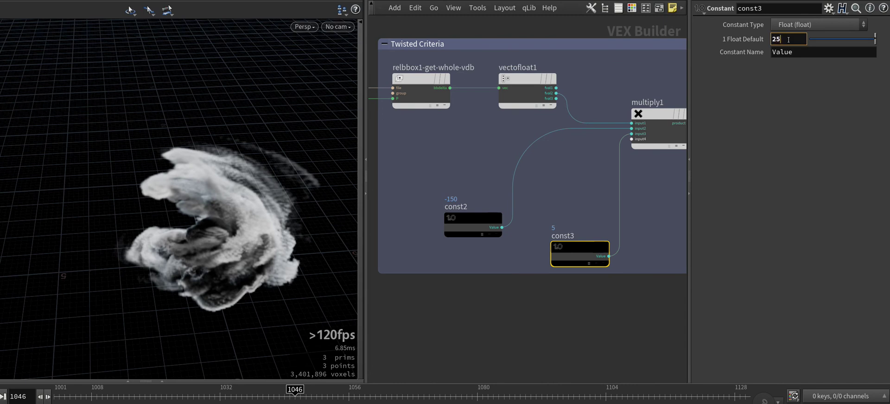
mouse_move(185, 200)
left_mouse_down()
mouse_move(213, 216)
mouse_move(269, 218)
left_mouse_up()
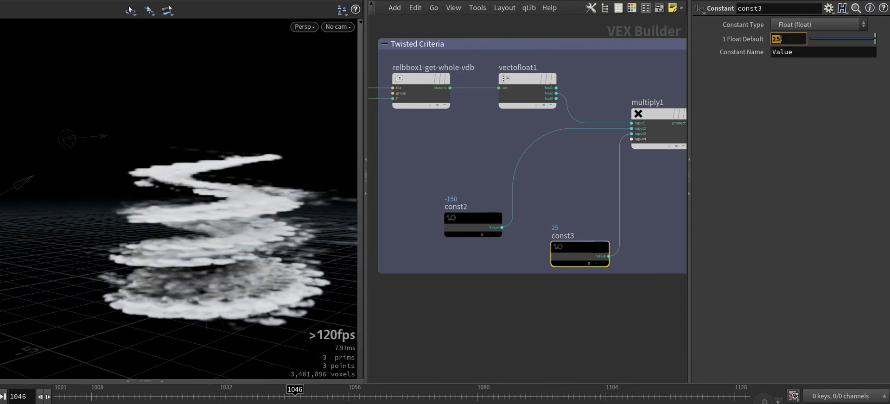
type("5")
type("8")
key("Return")
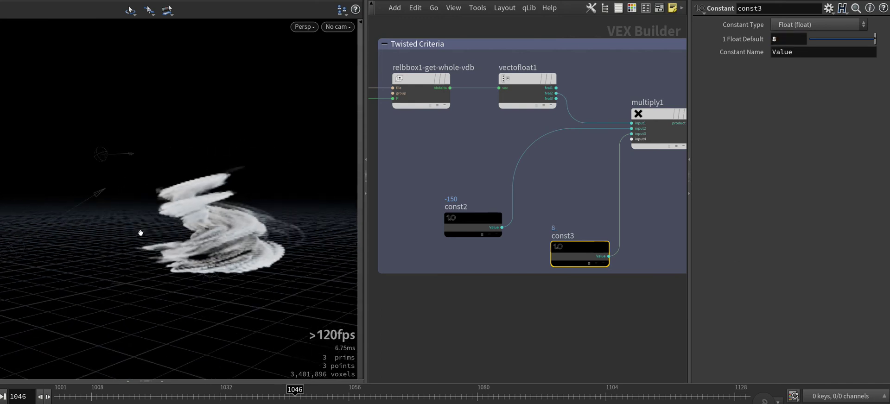
Step: Try const2 at 2550, then settle it at 25, and orbit to a top-down view
left_click(485, 231)
type("2550")
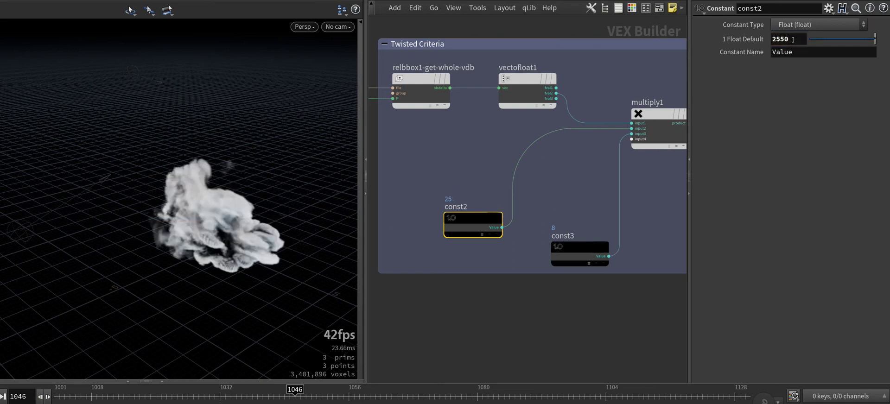
key("Return")
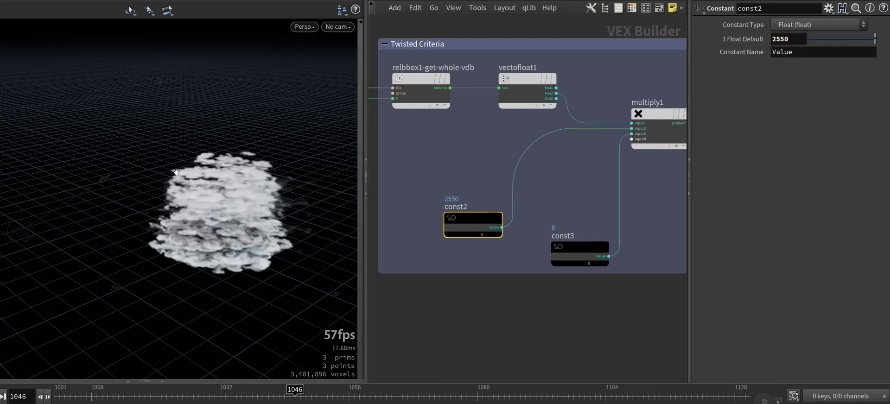
left_click(782, 40)
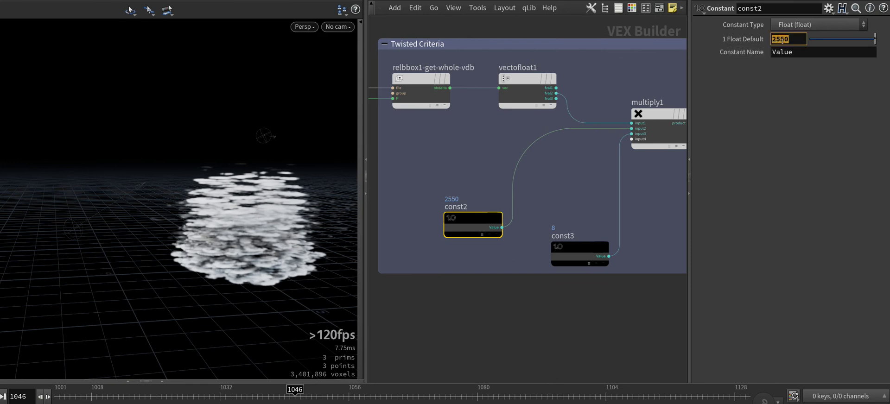
type("25")
key("Return")
left_click_drag(242, 222, 219, 227)
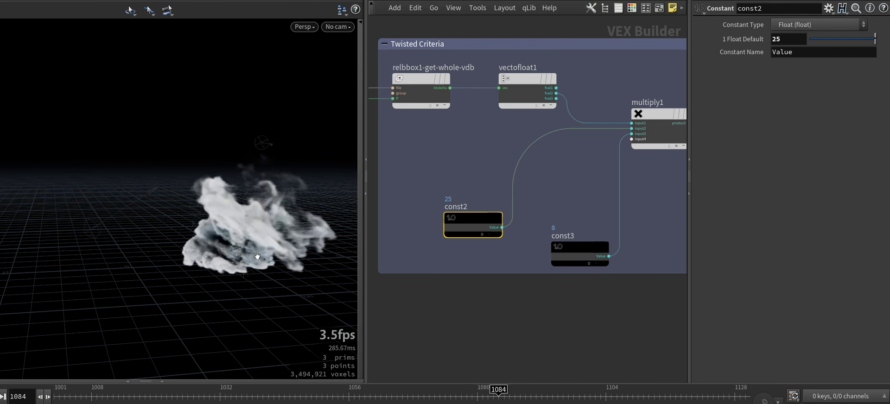
left_click_drag(223, 248, 261, 239)
Step: Back in the Geometry network, display volumevisualization1's colour-coded smoke and select switch1
key("u")
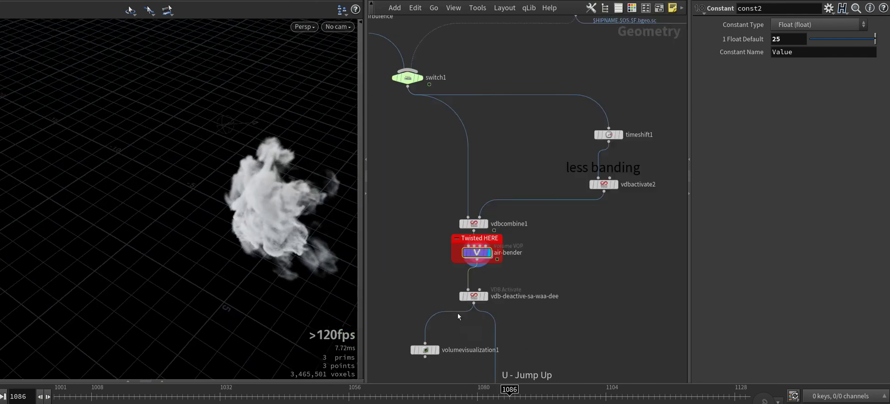
mouse_move(396, 258)
middle_mouse_down()
mouse_move(506, 171)
mouse_move(504, 197)
middle_mouse_up()
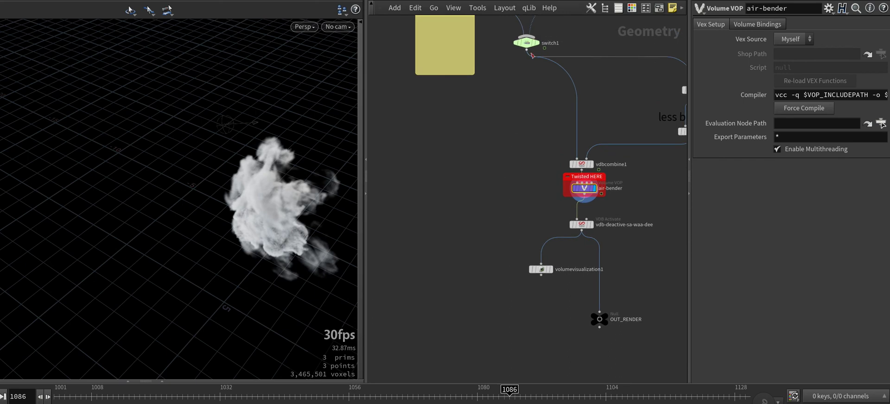
left_click(542, 268)
left_click(551, 270)
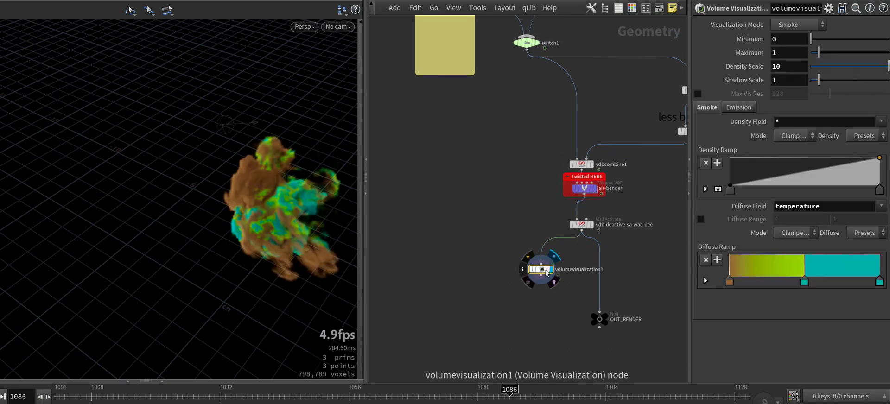
left_click_drag(238, 271, 234, 242)
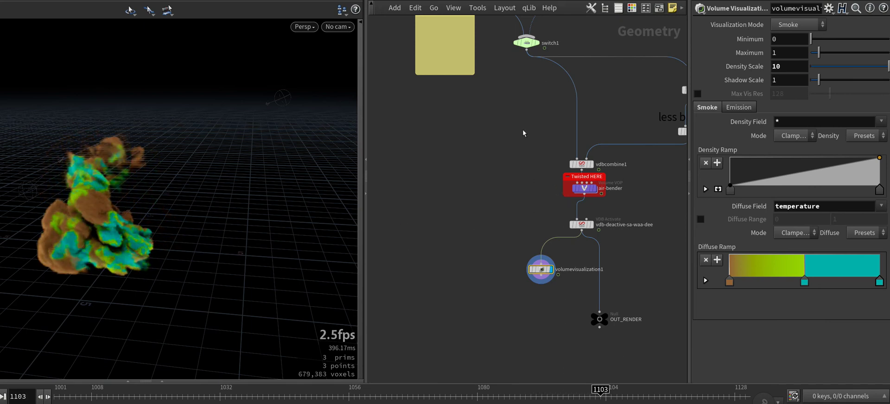
left_click(526, 42)
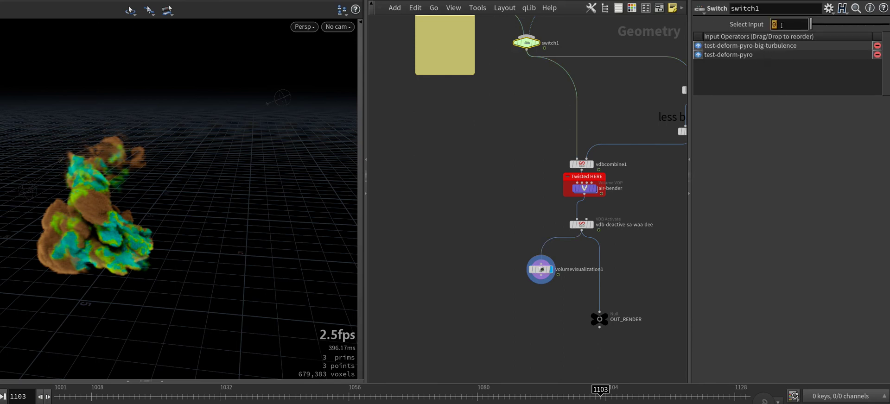
type("1")
Step: Switch the source to the second input and set air-bender's const2 to 250
key("h")
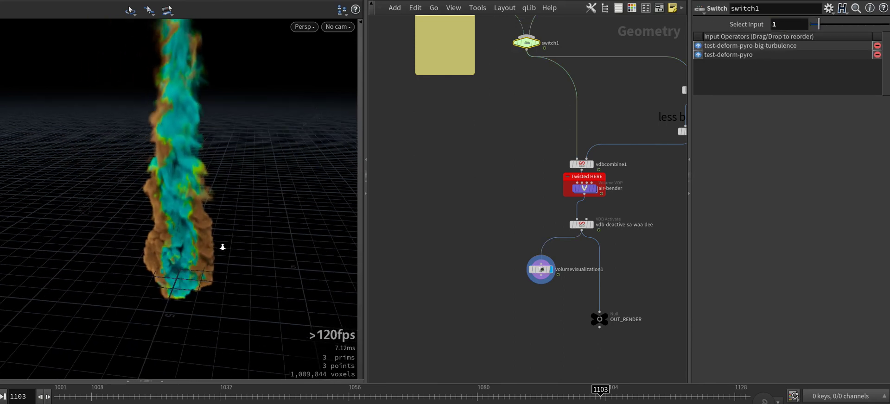
double_click(585, 188)
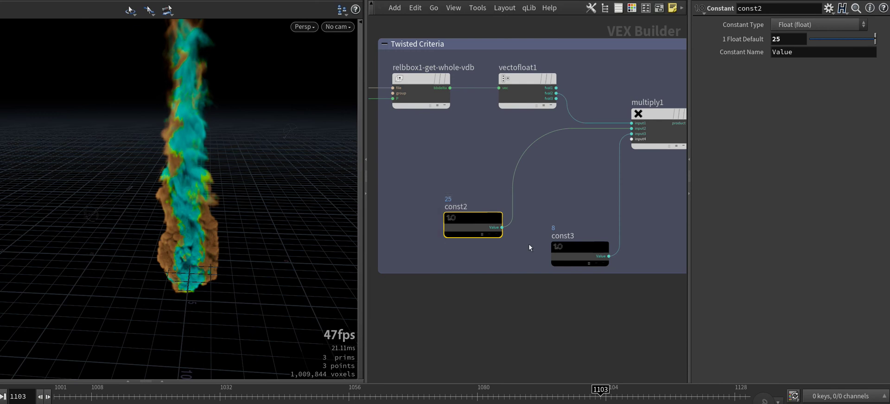
key("Return")
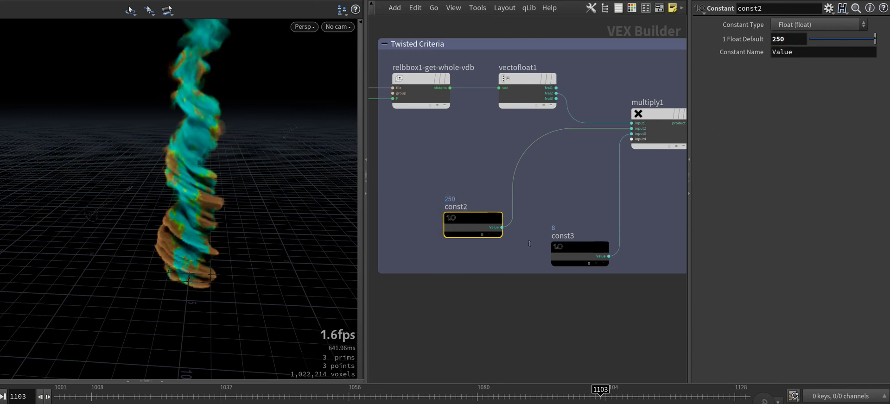
Step: Set const3 to 5 and advance the spiralling smoke to a later frame
left_click(571, 246)
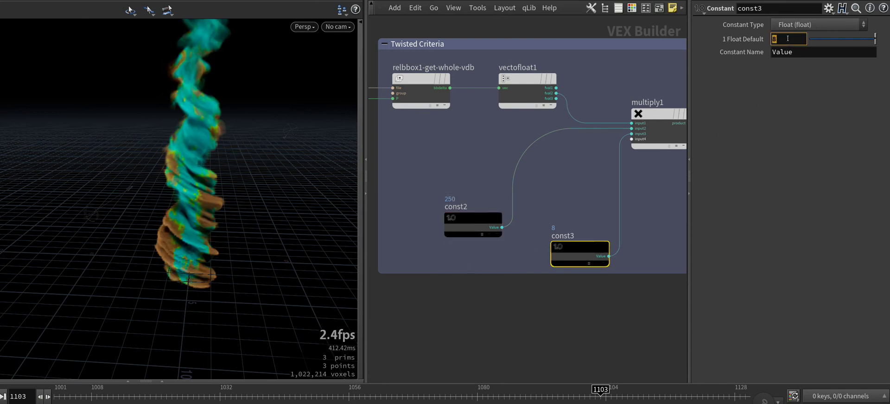
key("Return")
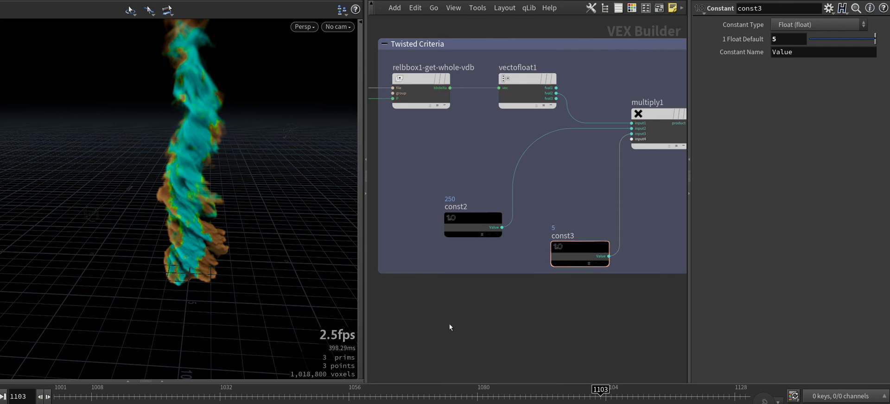
left_click_drag(81, 392, 402, 388)
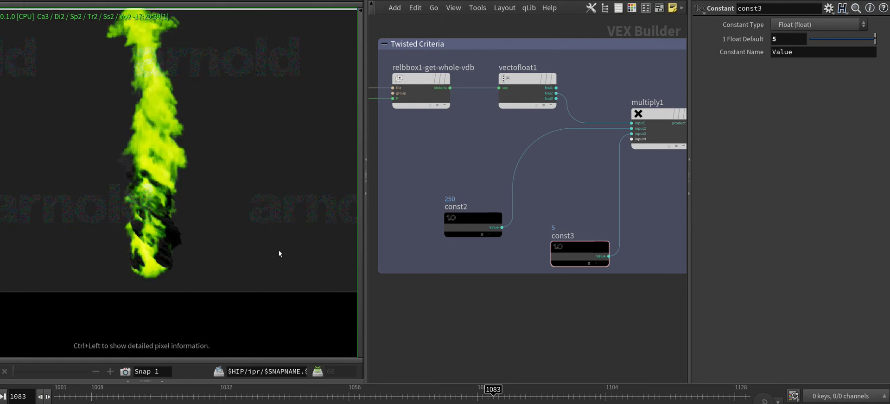
Step: Reposition the Arnold render image, go up to Geometry, and select switch1 to view its cache choice
mouse_move(235, 193)
middle_mouse_down()
mouse_move(220, 260)
mouse_move(205, 200)
middle_mouse_up()
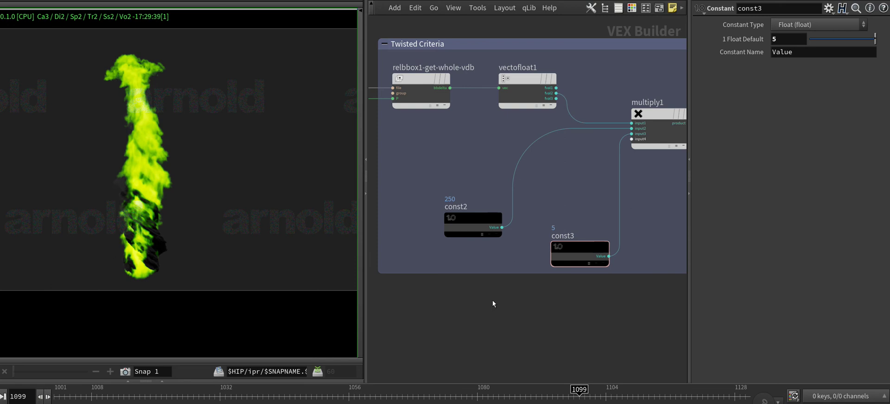
key("u")
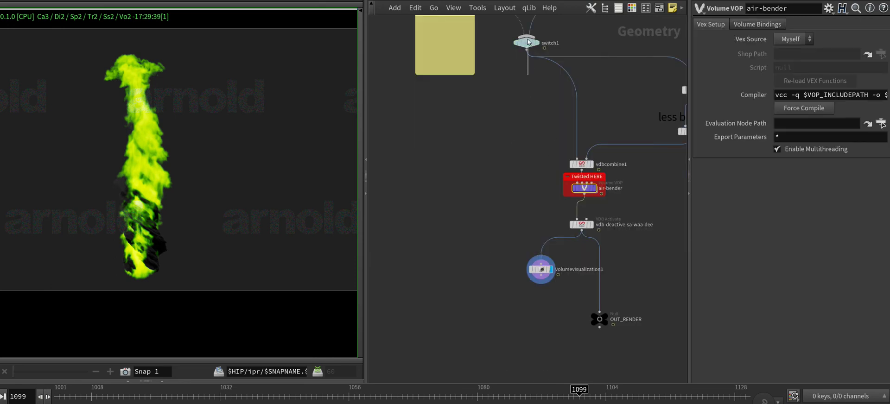
left_click(527, 42)
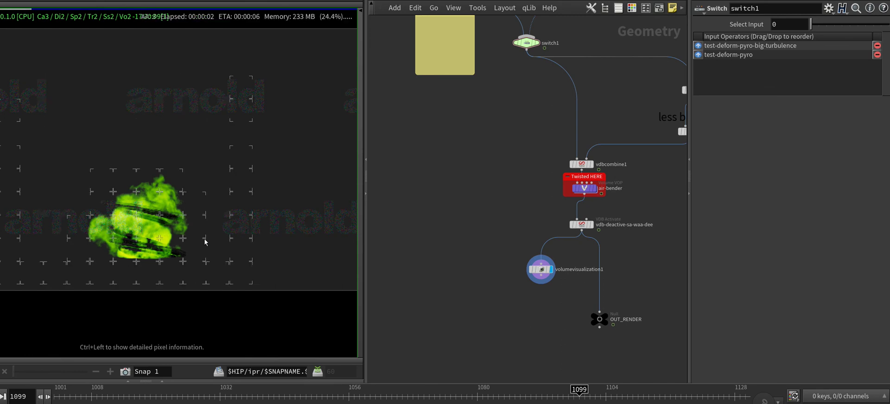
Step: Inside the air-bender VOP, lower const2's Float Default from 250 to 25 and re-render the smoke
double_click(439, 58)
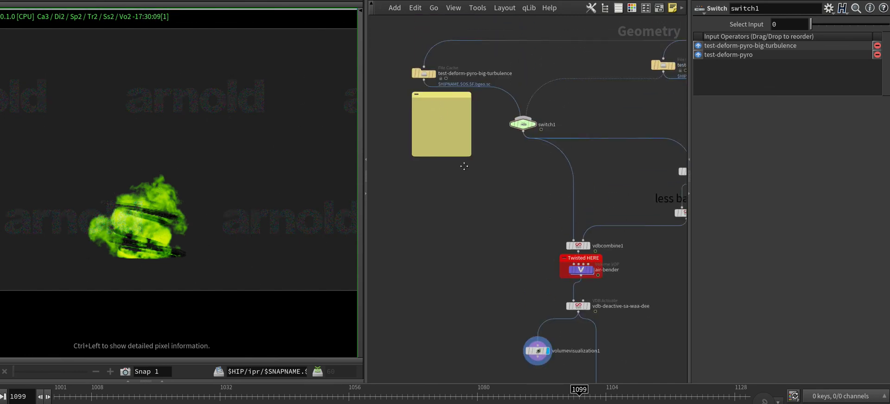
left_click(463, 190)
middle_click_drag(471, 302, 447, 210)
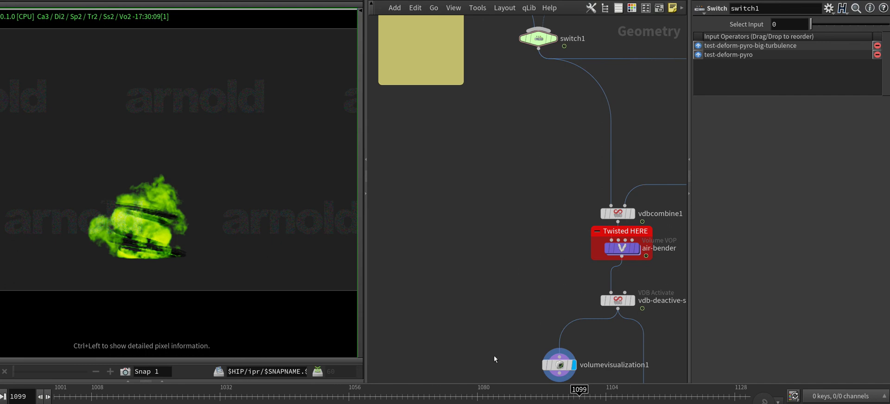
double_click(622, 248)
left_click(496, 229)
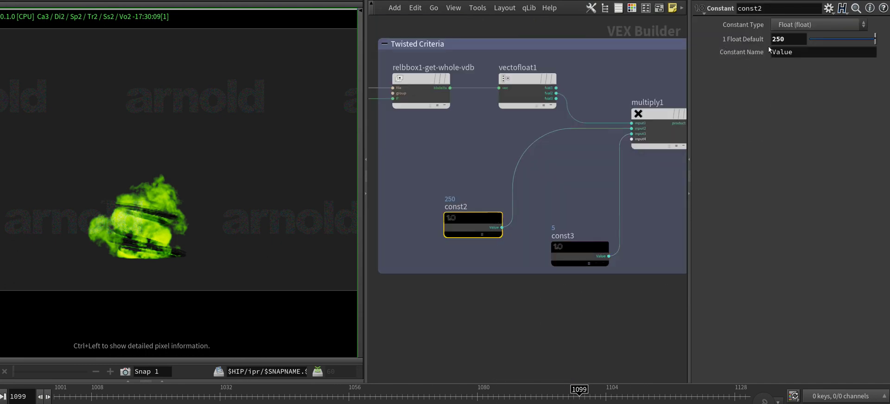
type("25")
left_click(621, 299)
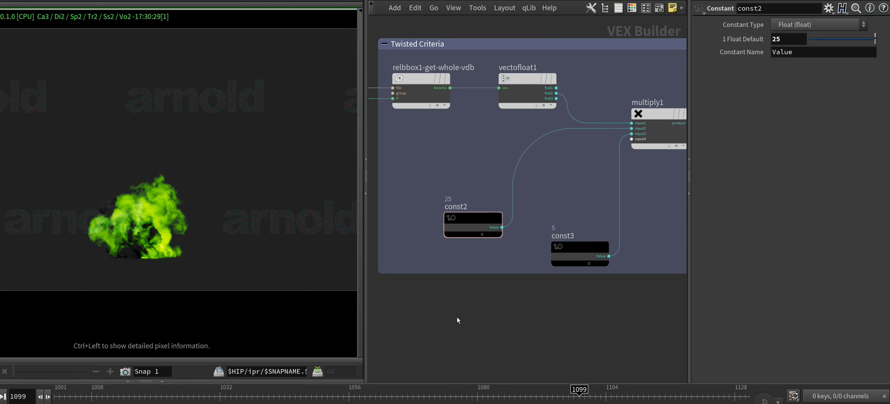
key("f")
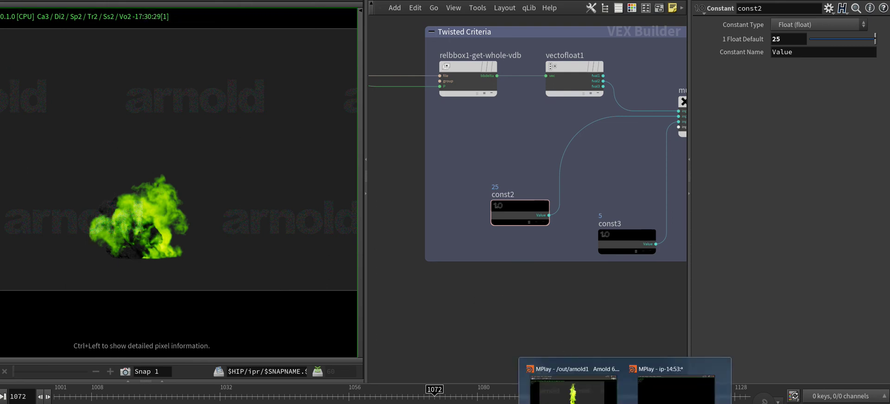
Step: Bring the earlier Arnold fireball flipbook forward, reposition it and play it from the start
left_click(575, 385)
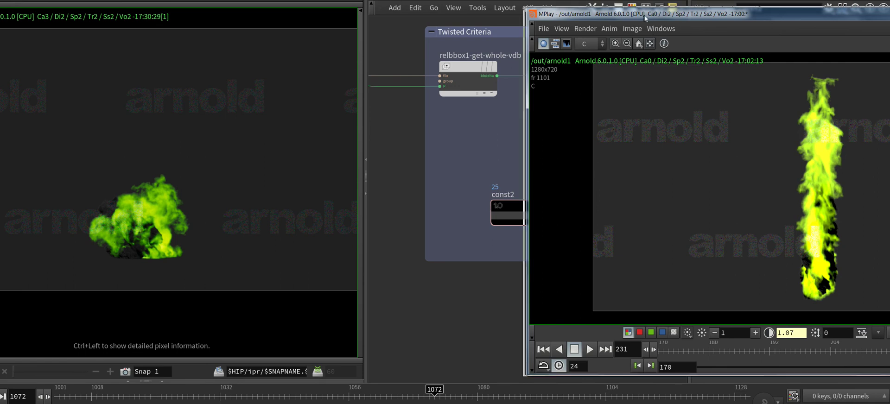
left_click_drag(650, 43, 420, 16, "alt")
left_click(438, 323)
key("Up")
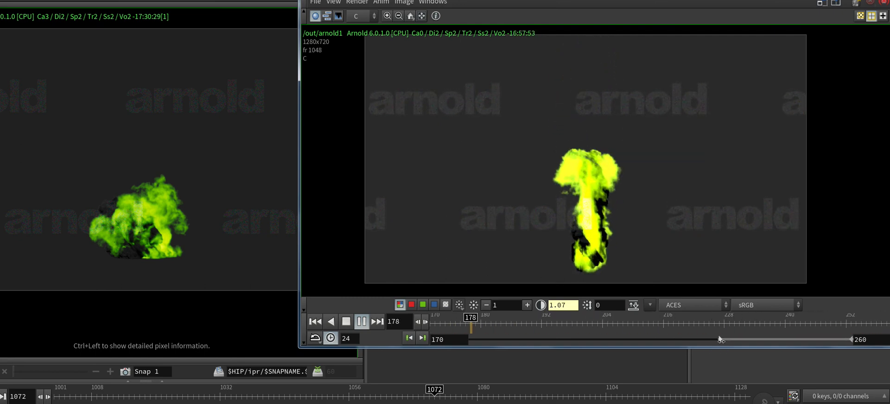
Step: Set the flipbook's playback range start to 0 and replay up to the tall fireball
left_click_drag(720, 339, 423, 340)
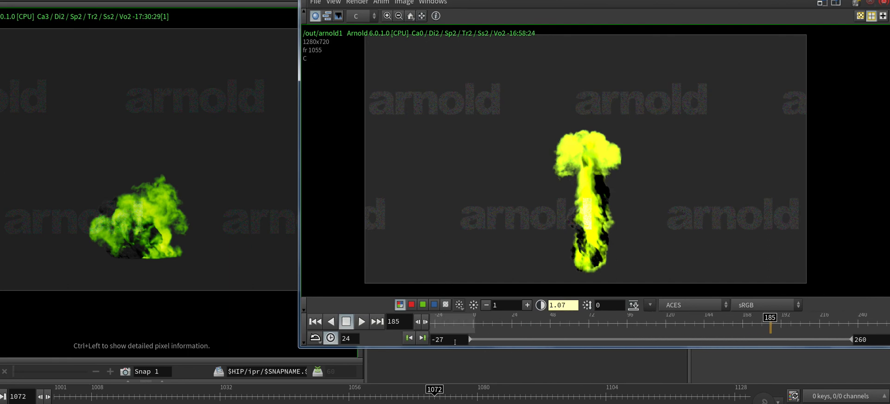
type("0")
key("Return")
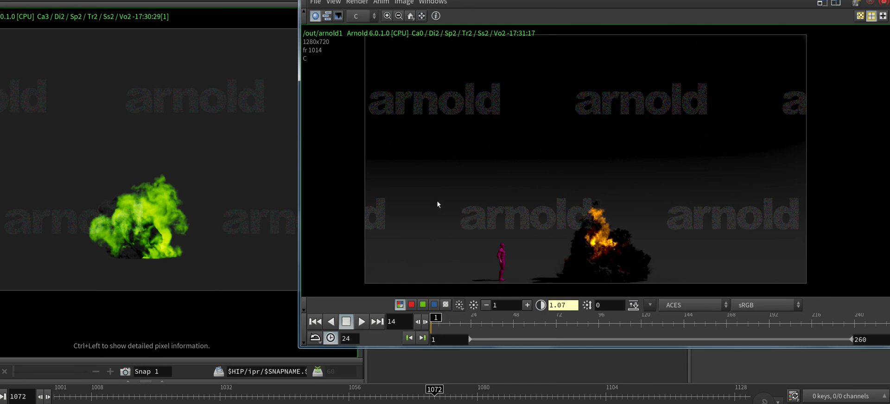
key("Up")
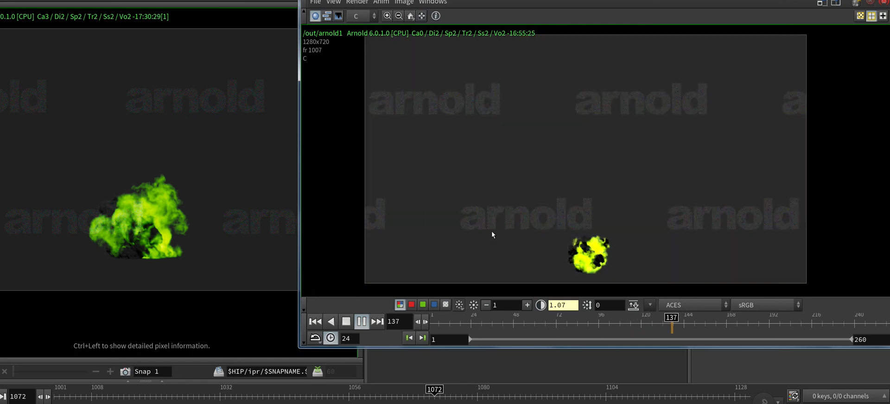
left_click(651, 320)
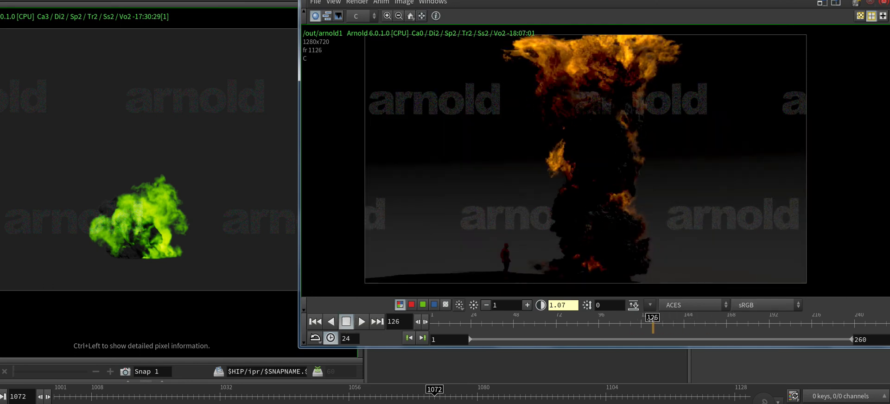
Step: Set the playback end frame to 130, play the shortened range, then move the window aside
left_click(875, 335)
type("130")
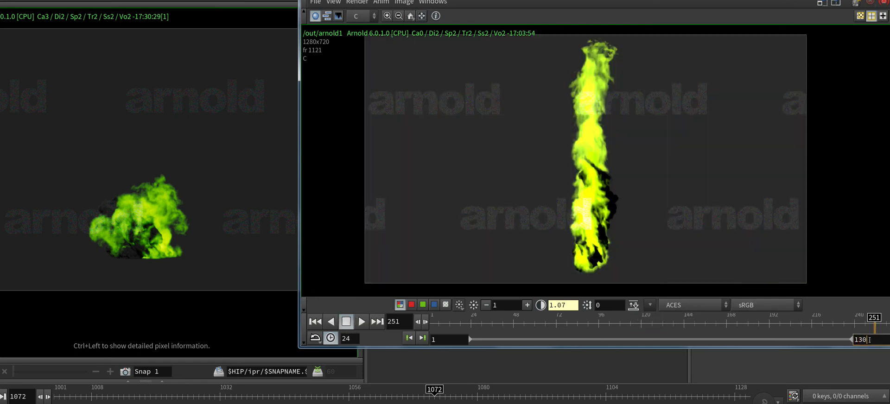
key("Return")
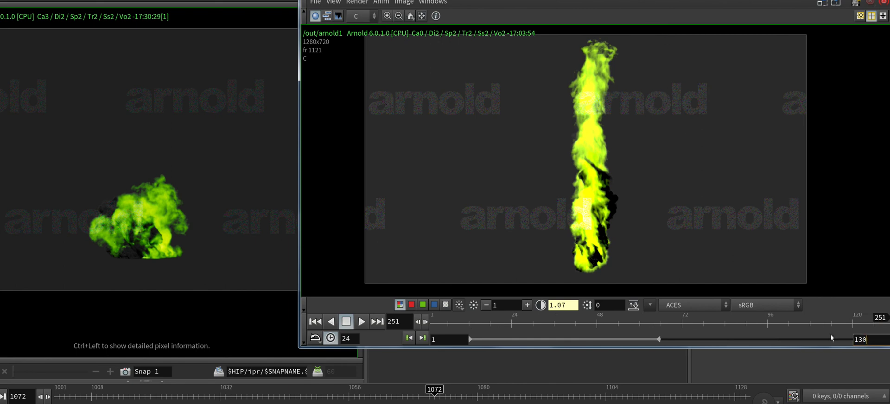
left_click_drag(643, 324, 407, 318)
key("Up")
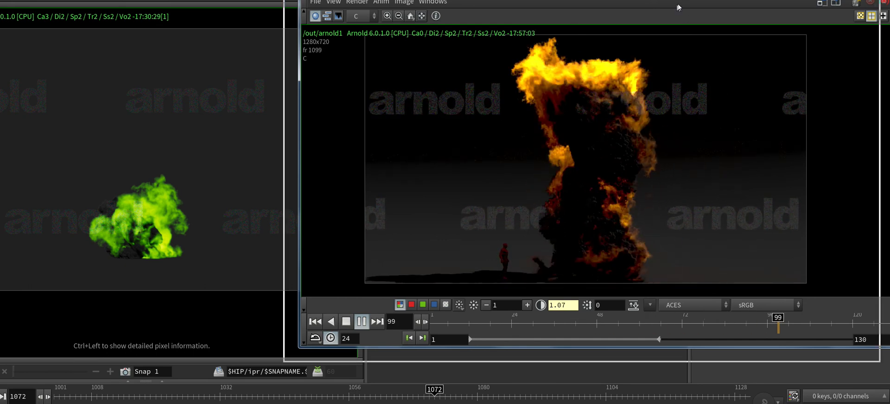
left_click_drag(688, 17, 672, 171)
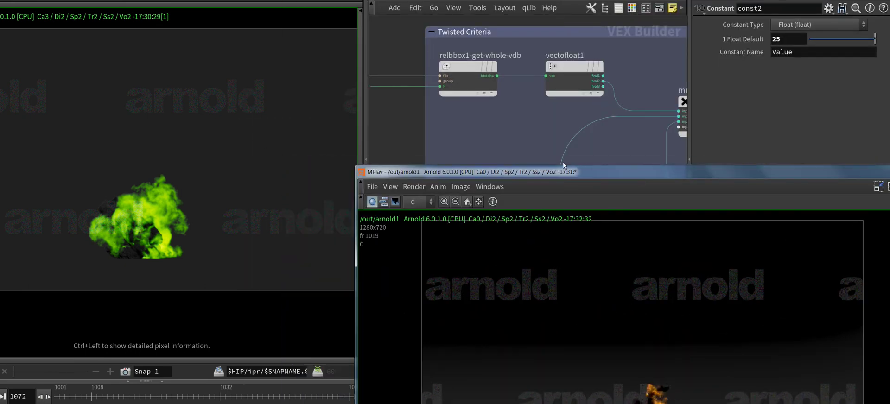
Step: Back at the Geometry network, write 'that is not deform, that is point pop advect by curve' in the sticky note by switch1
left_click(389, 132)
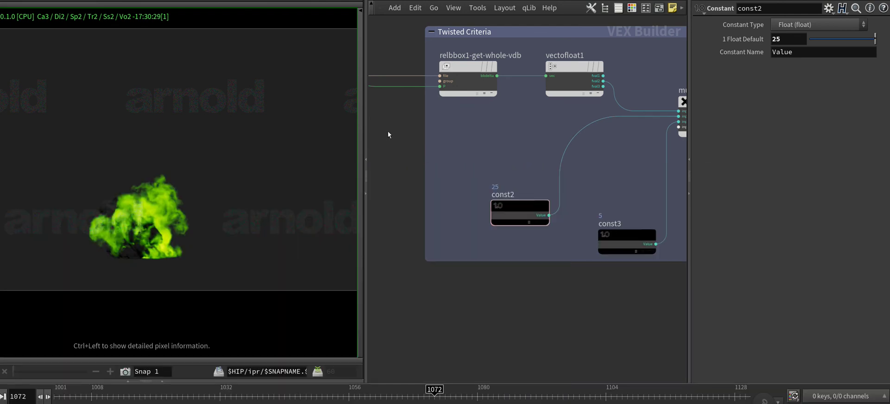
key("u")
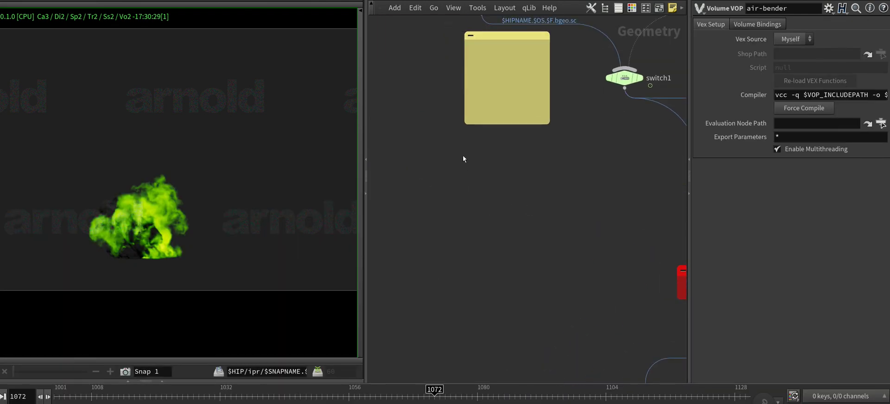
mouse_move(380, 183)
left_mouse_down()
mouse_move(452, 110)
mouse_move(407, 112)
left_mouse_up()
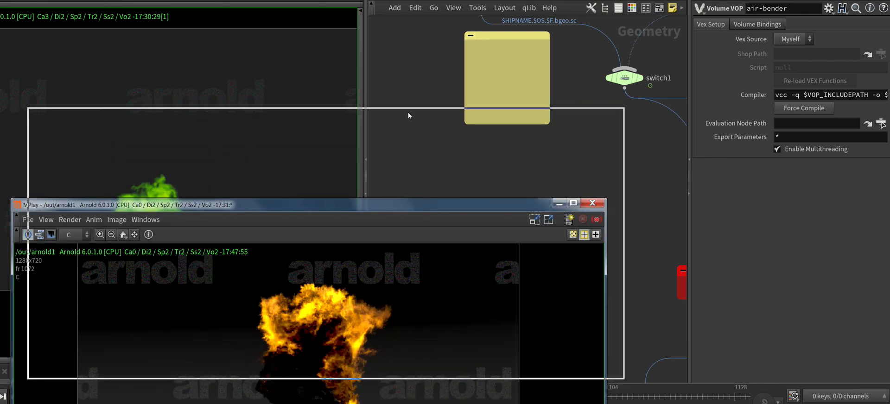
left_click(485, 78)
type("that is not deform, that is point pop advect by curve")
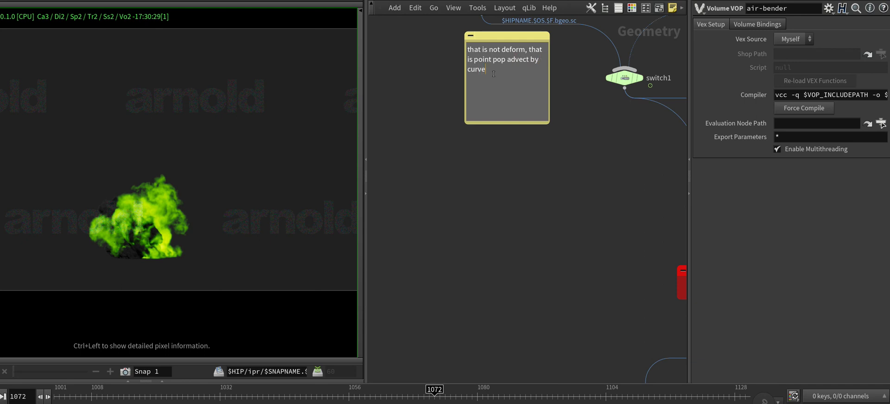
key("alt+Tab")
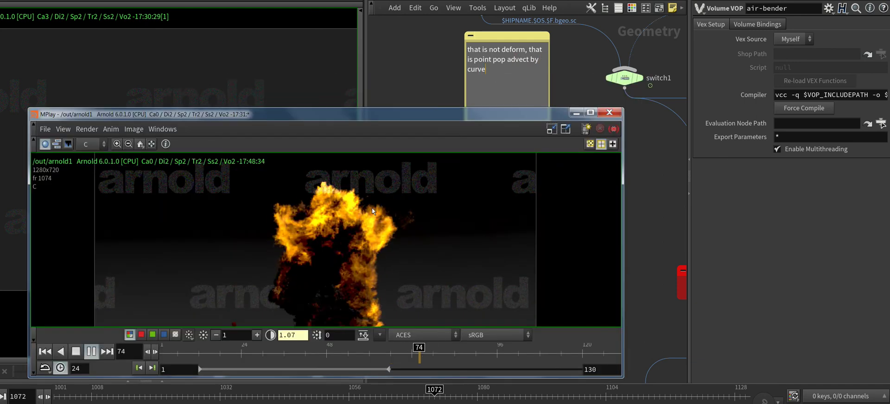
Step: Stretch the fireball flipbook window to full screen height and set its gamma to 1
left_click_drag(403, 104, 400, 0)
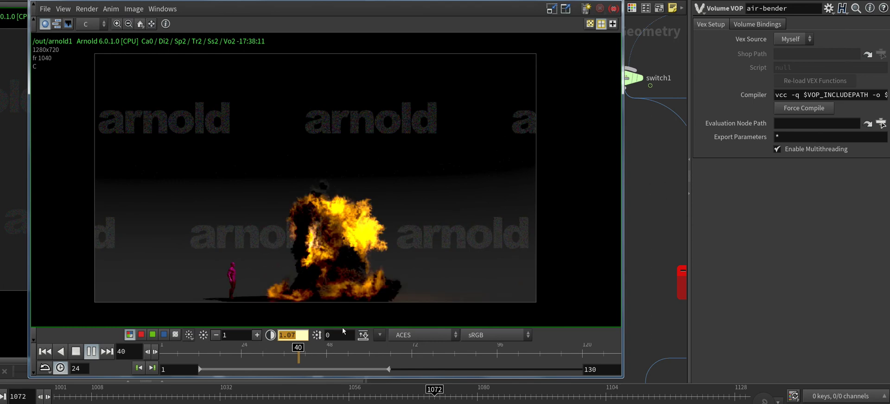
type("1")
key("Return")
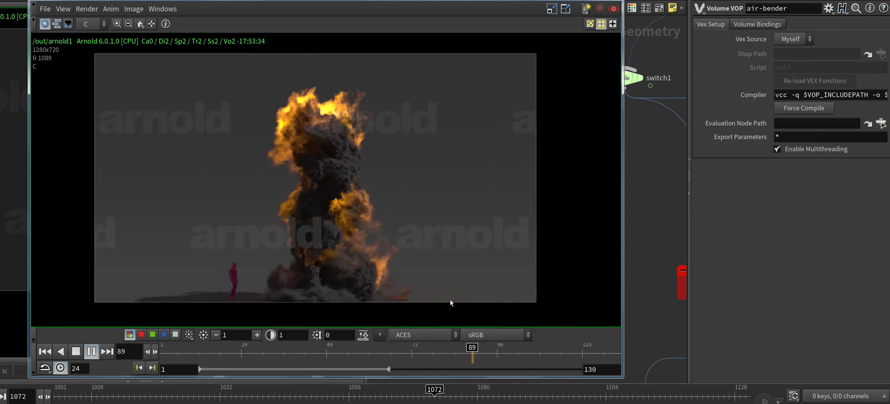